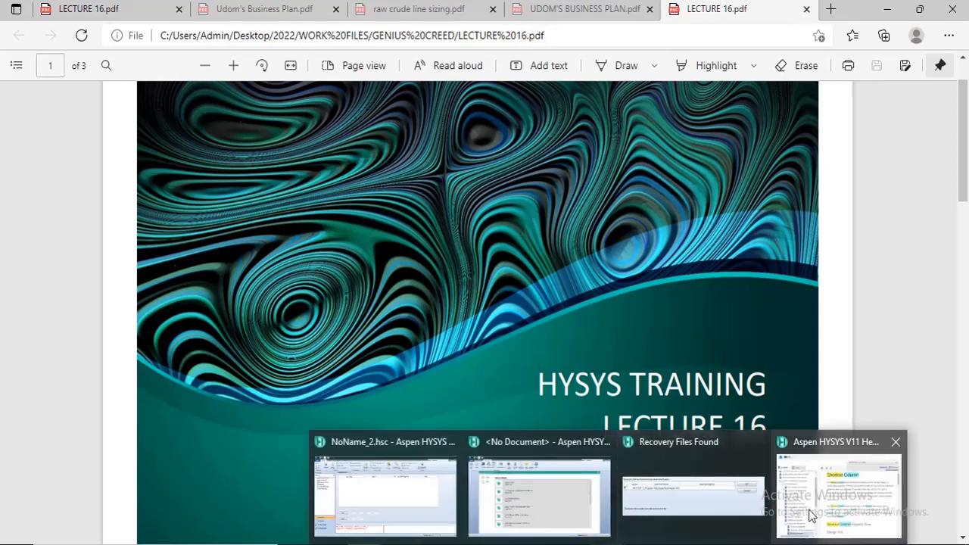
Read the Shortcut Column help topic, minimize it, and read the short cut column problem statement on page 2 of LECTURE 16.pdf
{"action": "left_click", "coordinate": [808, 508]}
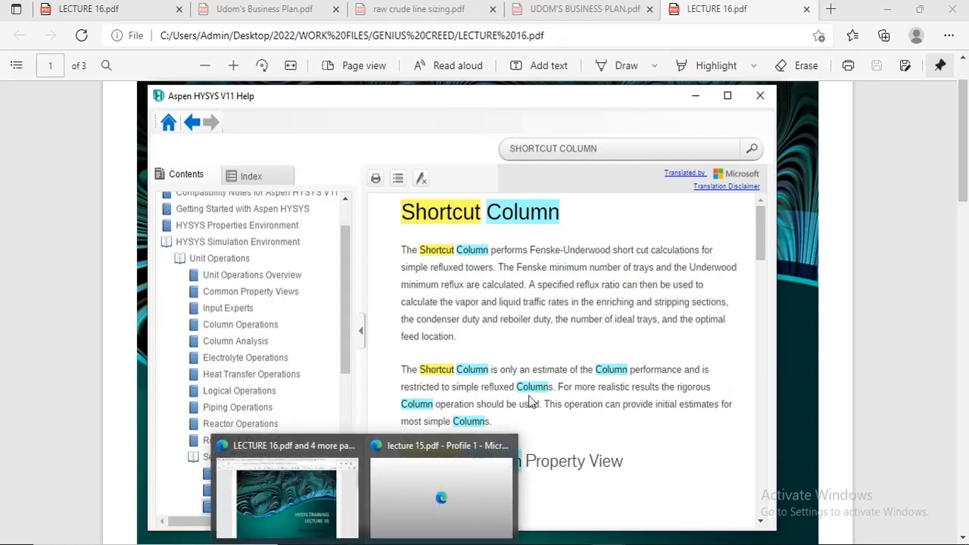
{"action": "left_click", "coordinate": [697, 97]}
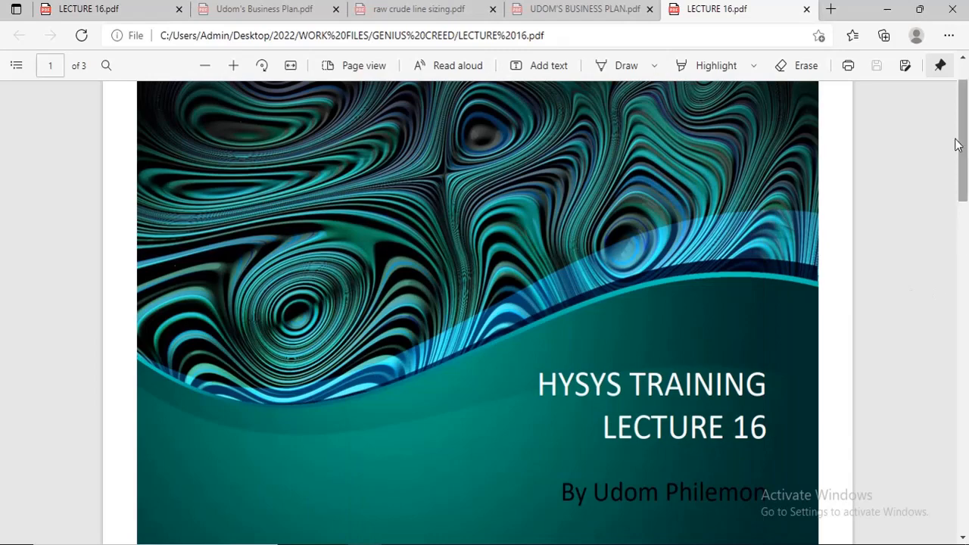
{"action": "left_click_drag", "start_coordinate": [960, 144], "coordinate": [965, 310]}
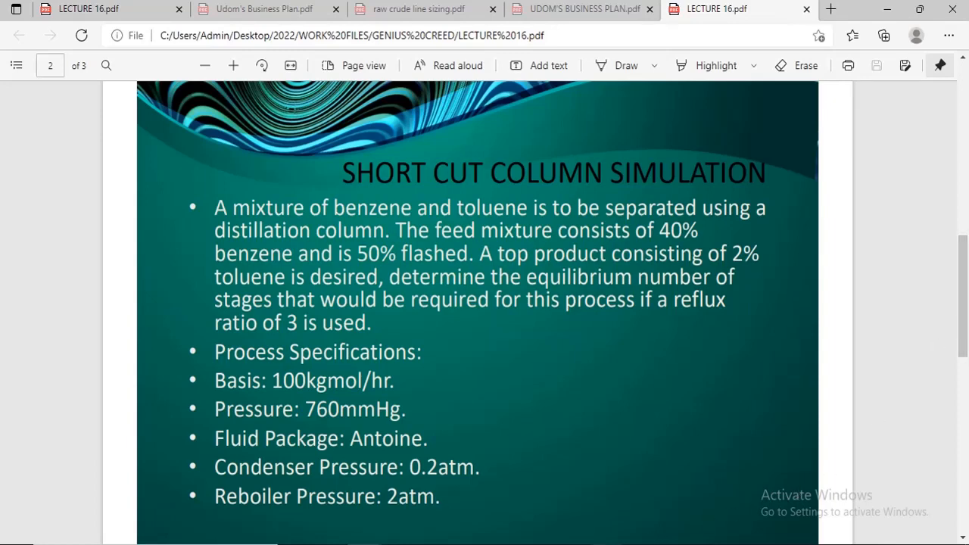
Switch to the open Aspen HYSYS case, create a component list and add the pure component Benzene to it
{"action": "mouse_move", "coordinate": [606, 544]}
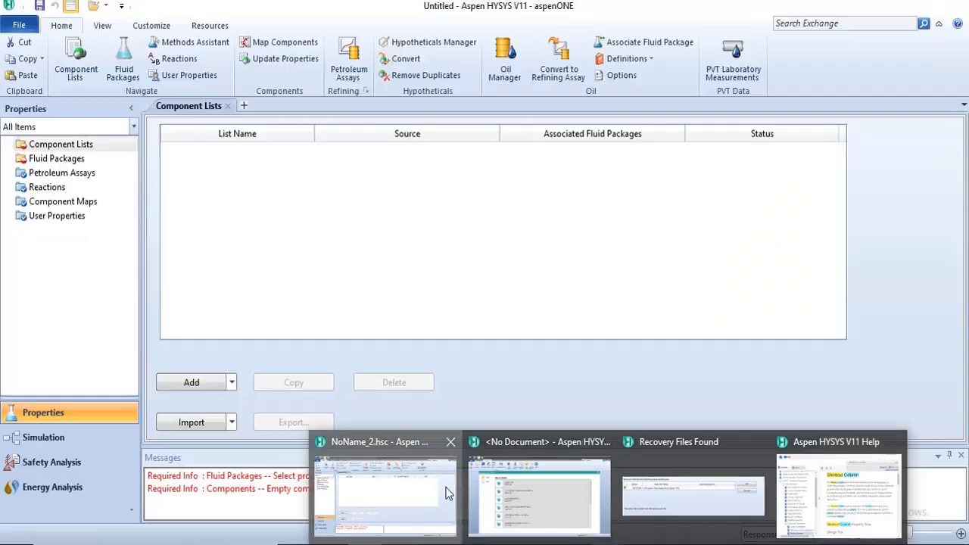
{"action": "left_click", "coordinate": [450, 493]}
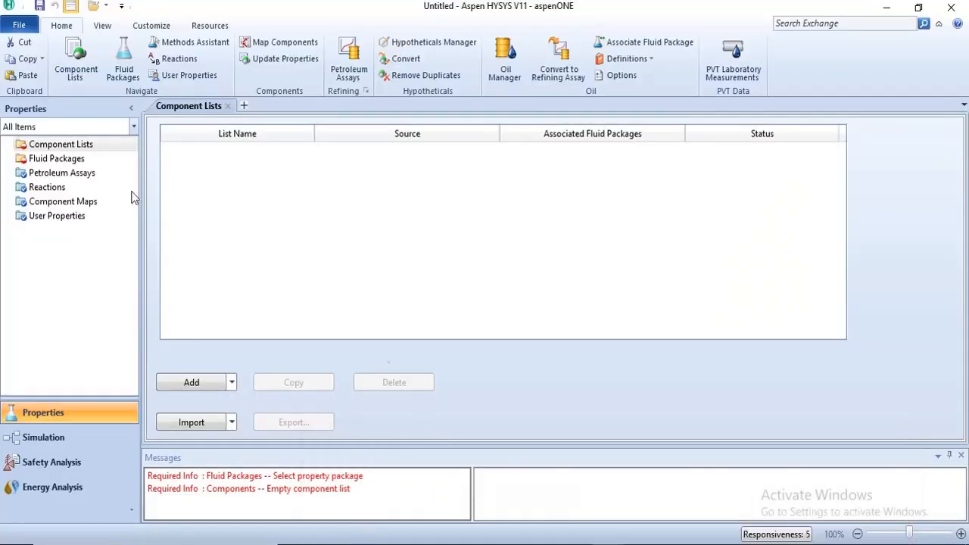
{"action": "left_click", "coordinate": [87, 144]}
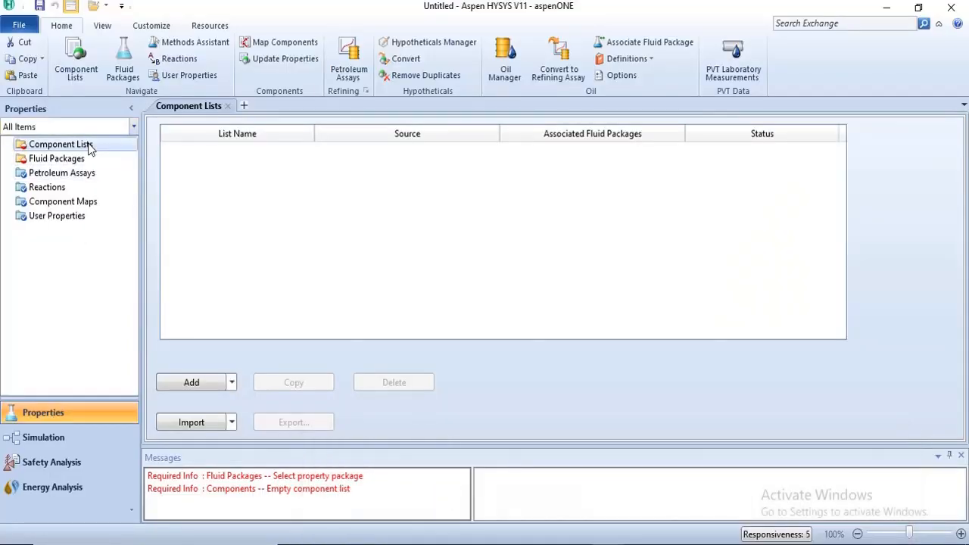
{"action": "left_click", "coordinate": [190, 383]}
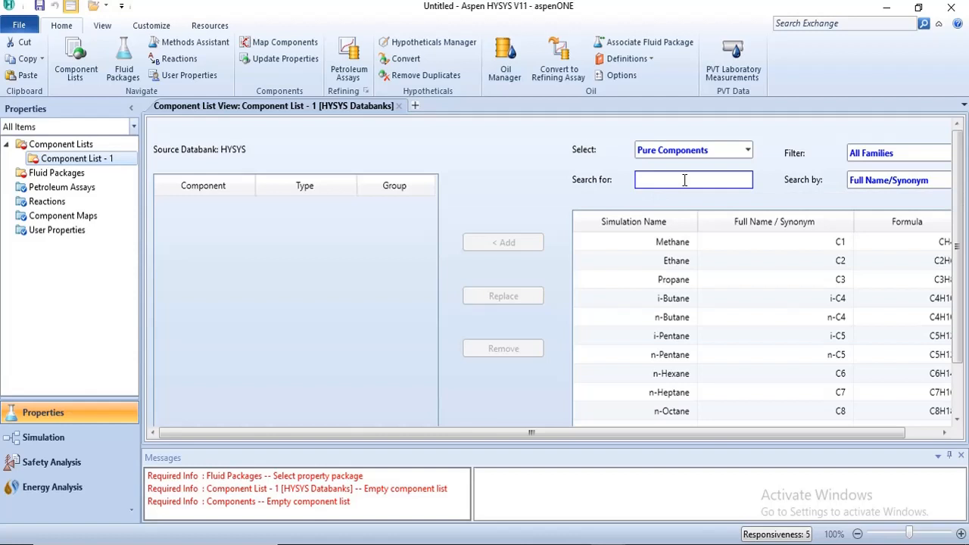
{"action": "type", "text": "BEN"}
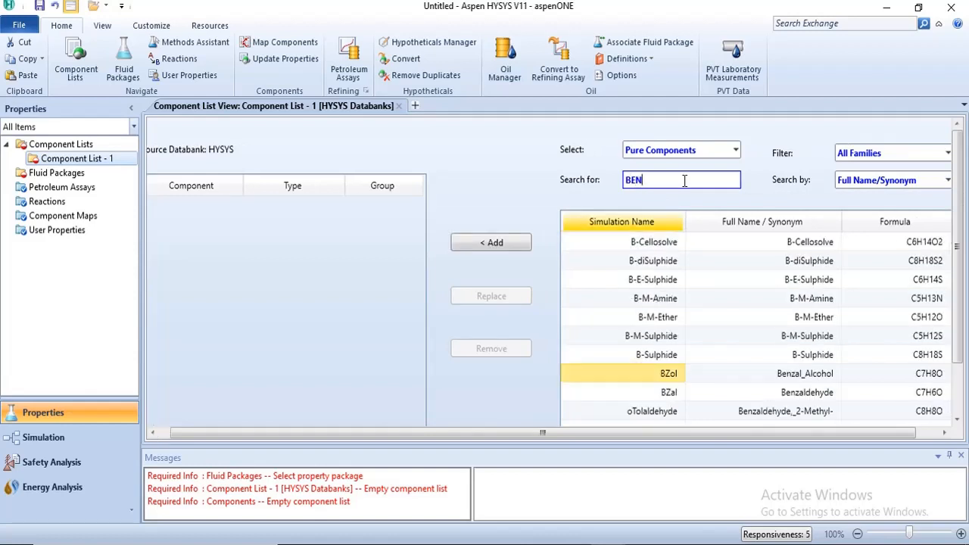
{"action": "type", "text": "ZE"}
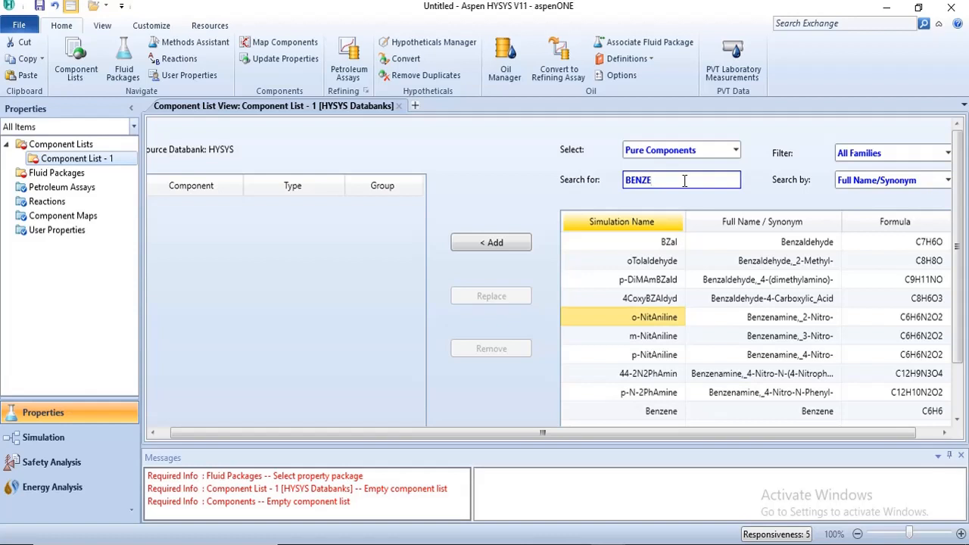
{"action": "type", "text": "NE"}
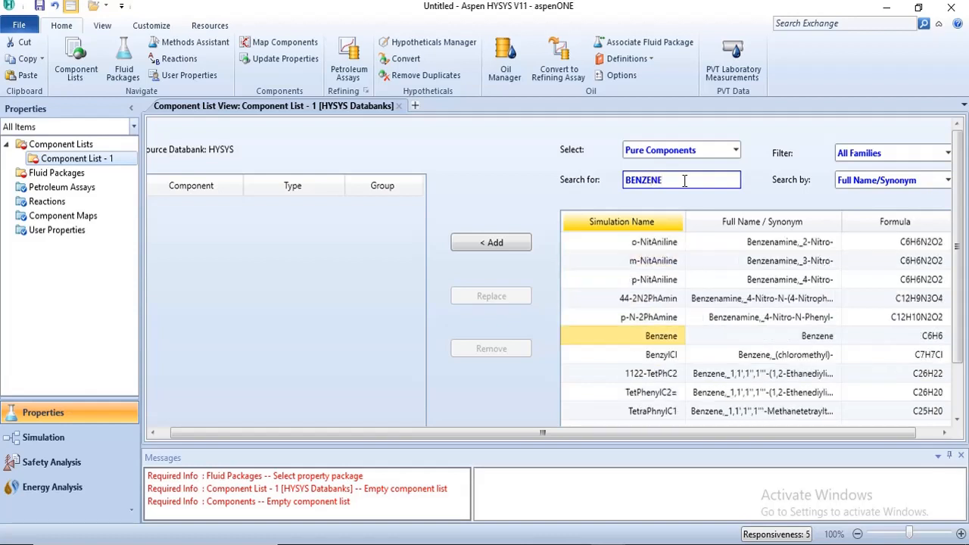
{"action": "left_click", "coordinate": [490, 242]}
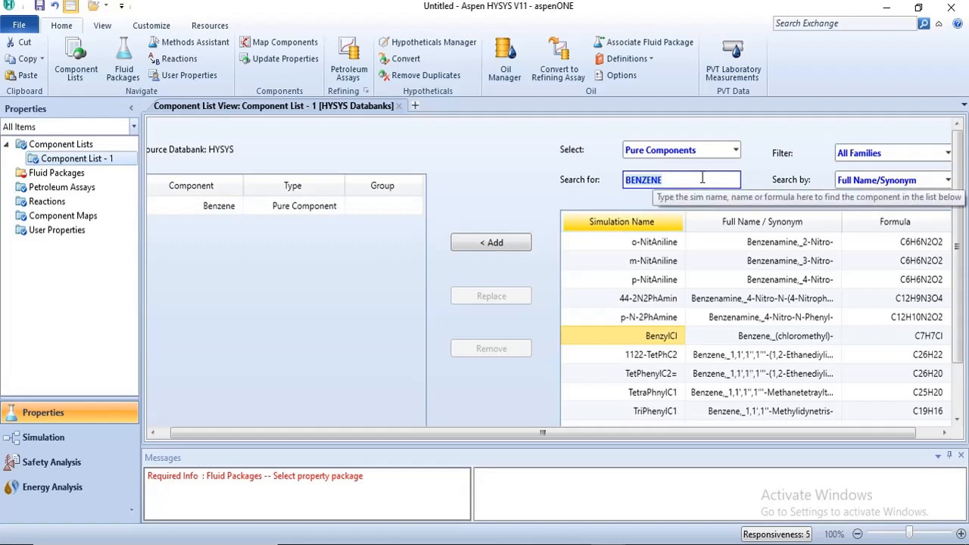
Find Toluene in the pure components databank and add it to the component list
{"action": "key", "text": "BackSpace"}
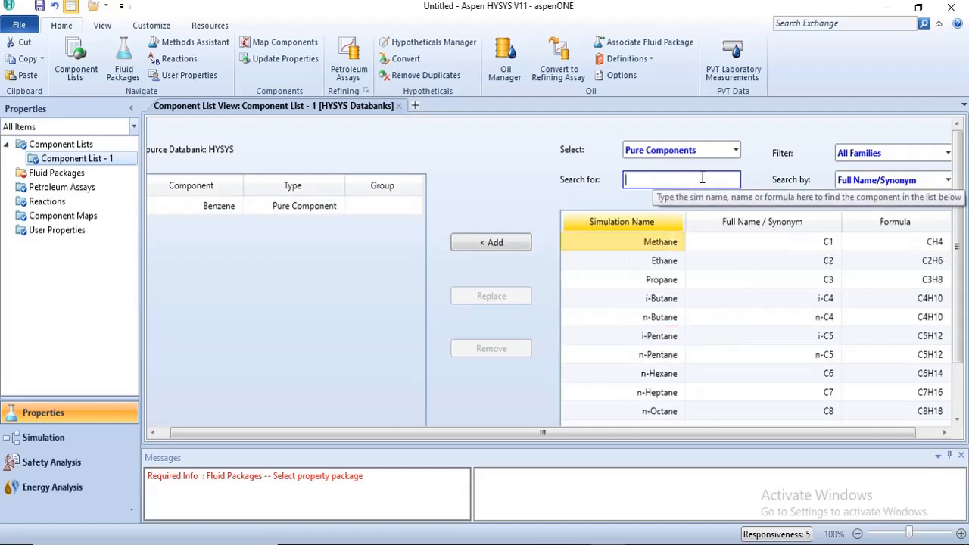
{"action": "type", "text": "TO"}
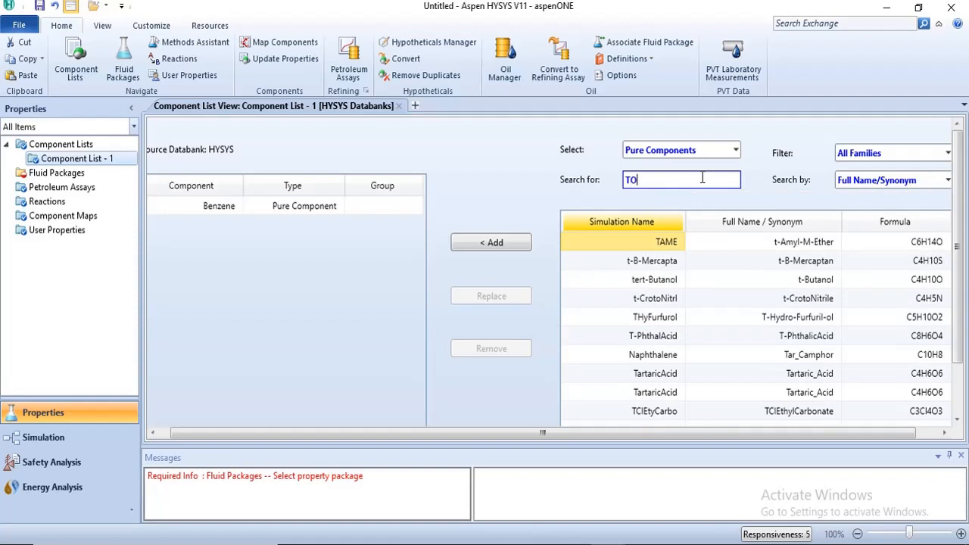
{"action": "type", "text": "LUENE"}
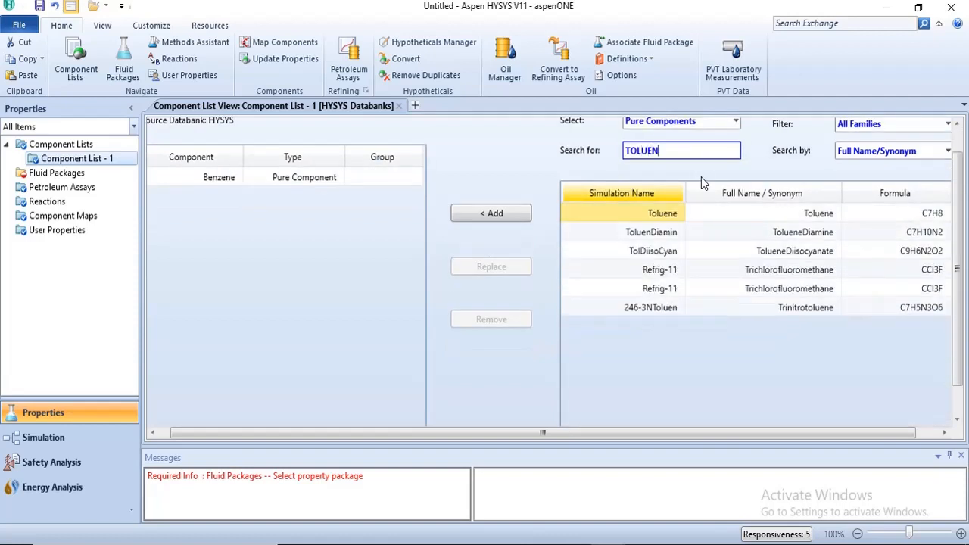
{"action": "left_click", "coordinate": [473, 215]}
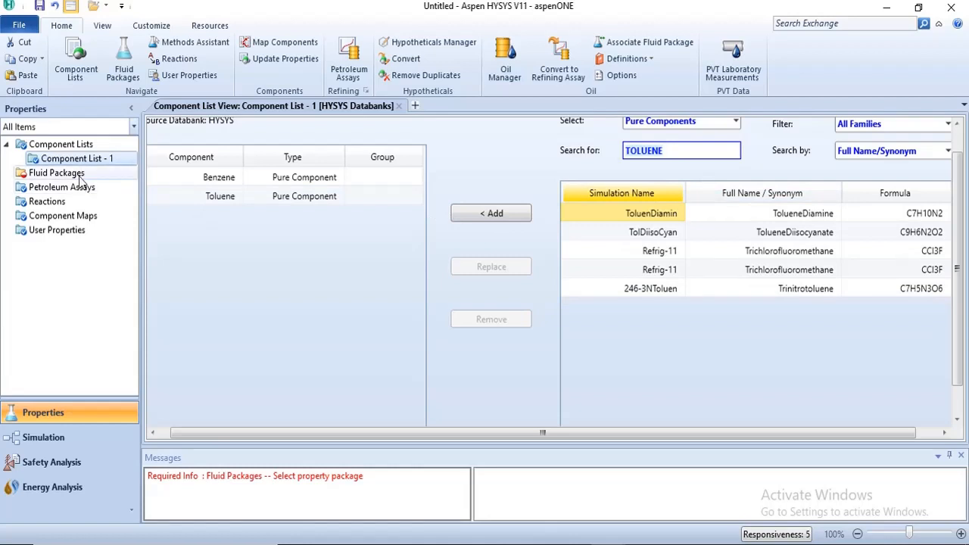
Add a fluid package for the benzene and toluene list and select Antoine as its property package
{"action": "left_click", "coordinate": [56, 172]}
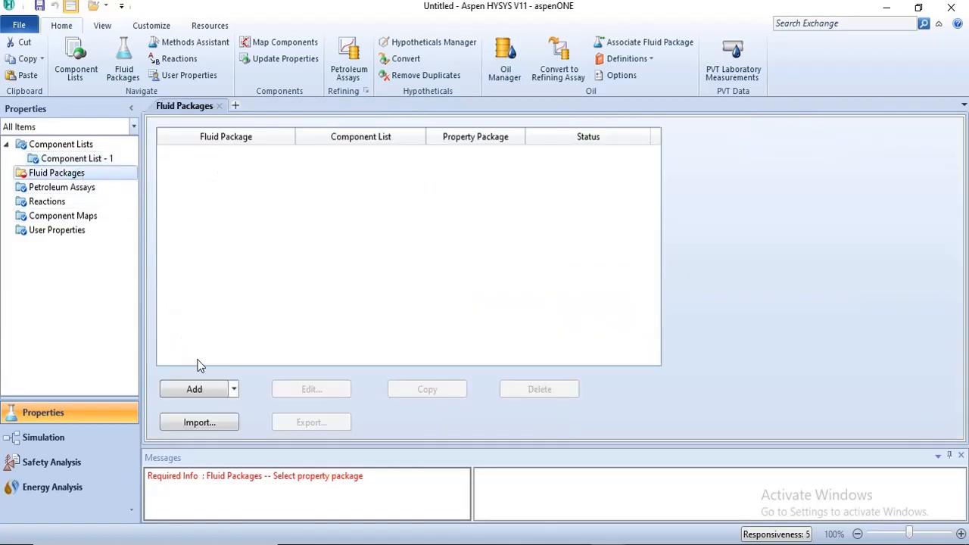
{"action": "left_click", "coordinate": [205, 388]}
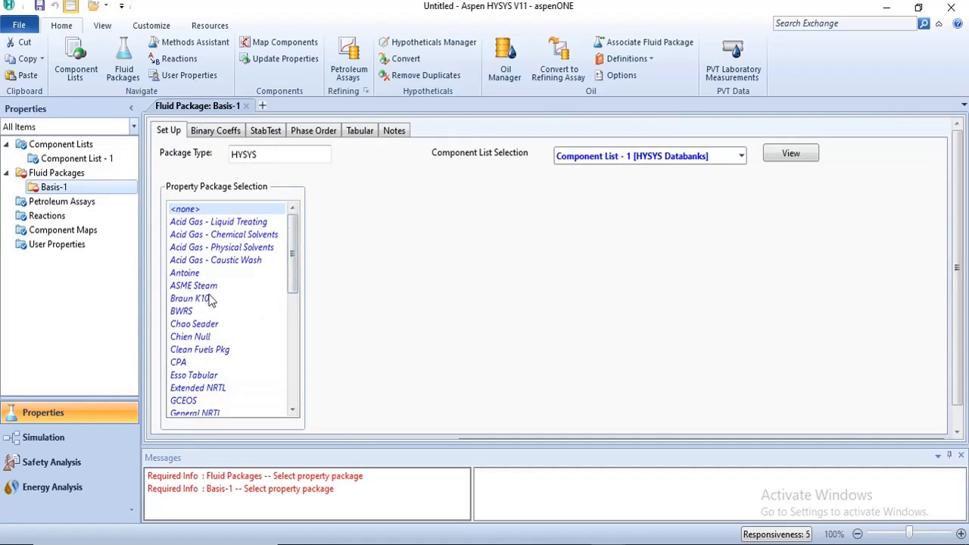
{"action": "left_click", "coordinate": [182, 275]}
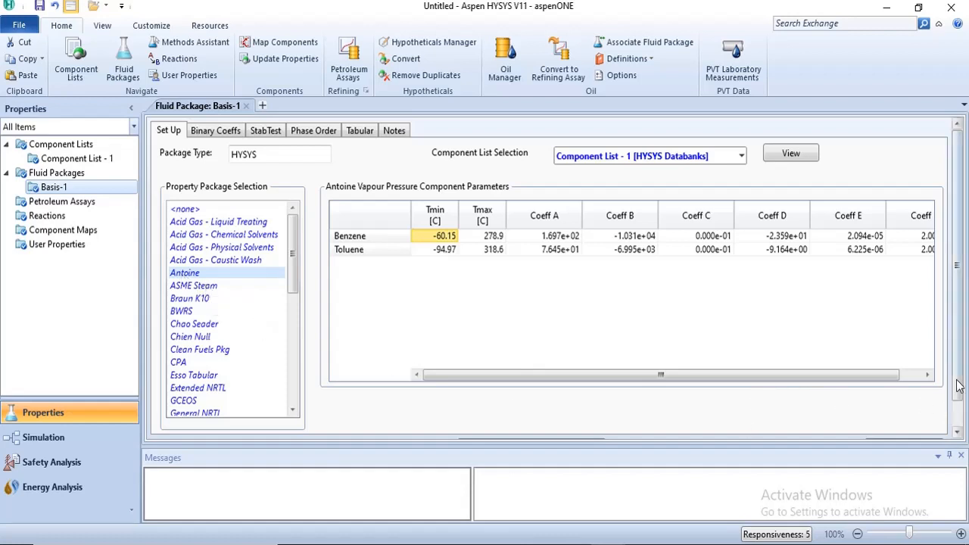
{"action": "scroll", "coordinate": [955, 394], "scroll_direction": "down", "scroll_amount": 2}
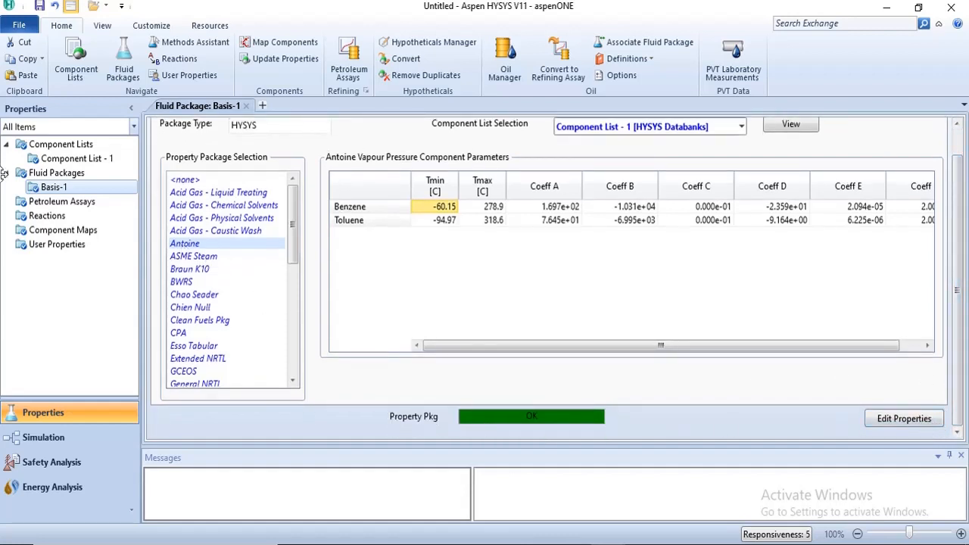
Enter the simulation environment and place a material stream on the empty flowsheet
{"action": "left_click", "coordinate": [55, 437]}
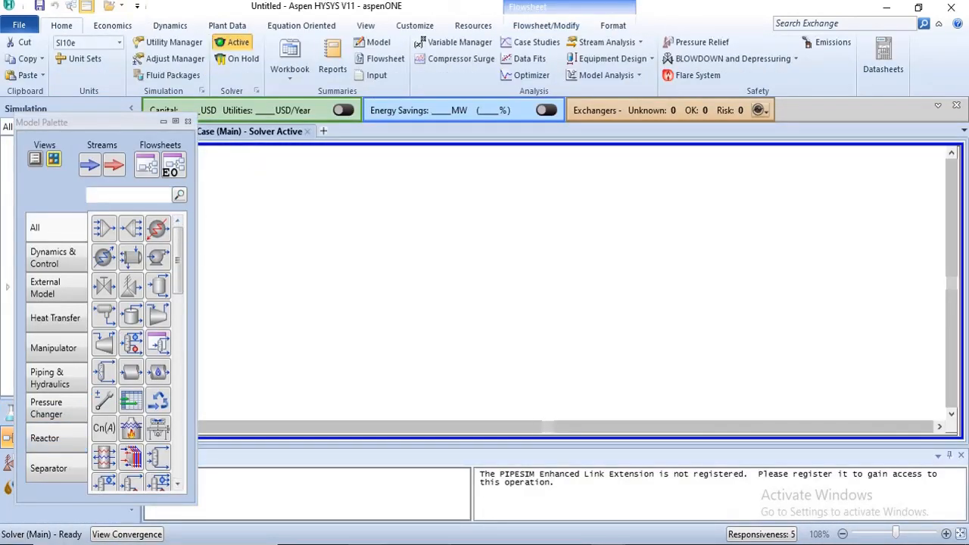
{"action": "mouse_move", "coordinate": [314, 506]}
{"action": "left_click_drag", "start_coordinate": [90, 164], "coordinate": [351, 224]}
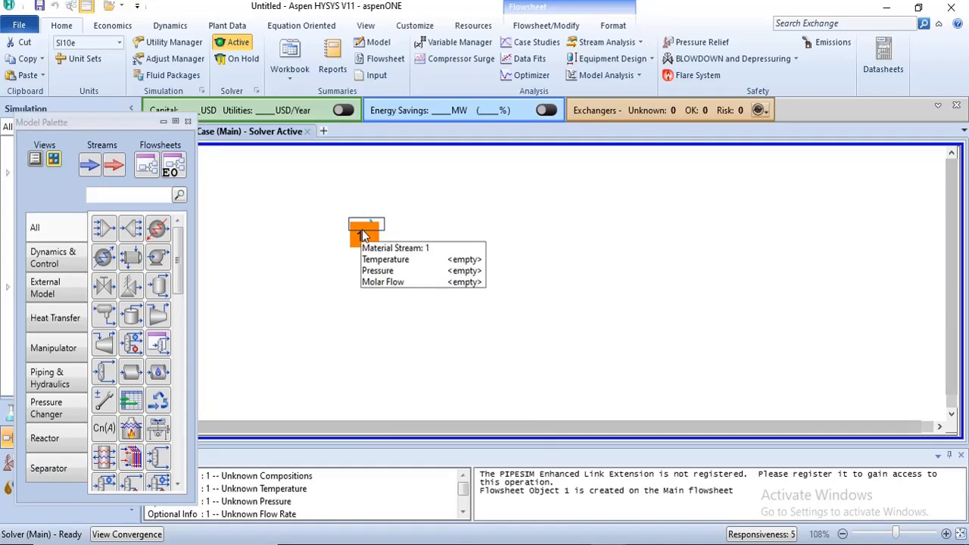
{"action": "double_click", "coordinate": [362, 229]}
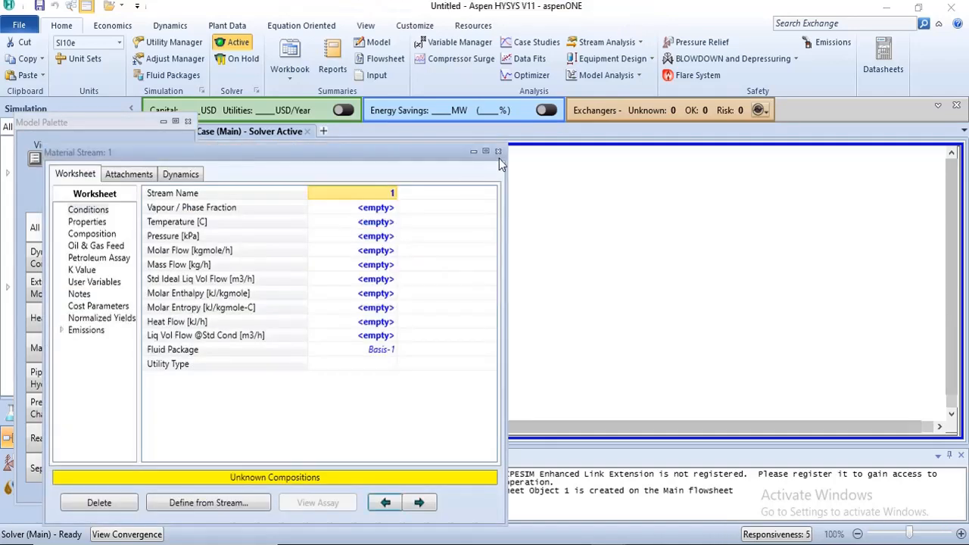
{"action": "left_click", "coordinate": [498, 152]}
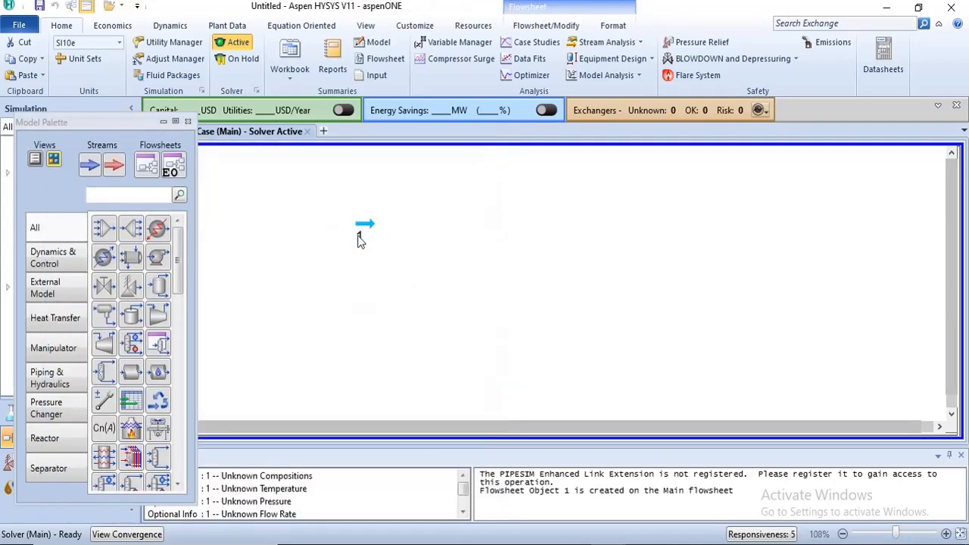
Open the new material stream's conditions and rename the stream as FEED
{"action": "double_click", "coordinate": [355, 232]}
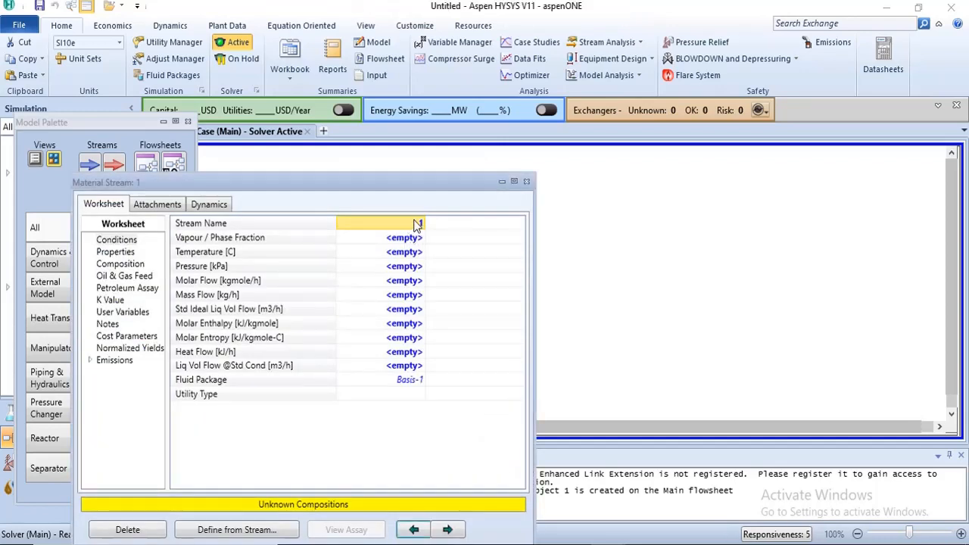
{"action": "left_click", "coordinate": [417, 221]}
{"action": "type", "text": "FE"}
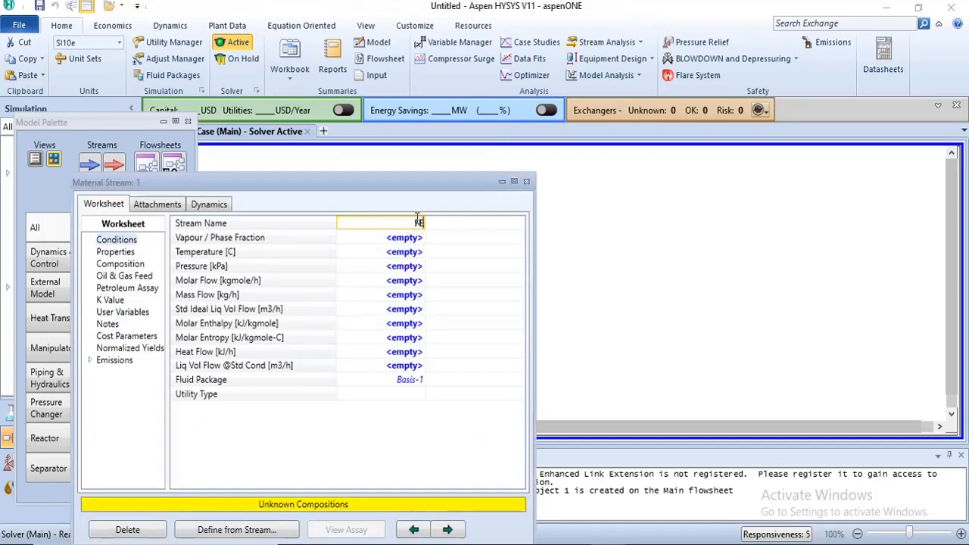
{"action": "type", "text": "ED"}
{"action": "key", "text": "Return"}
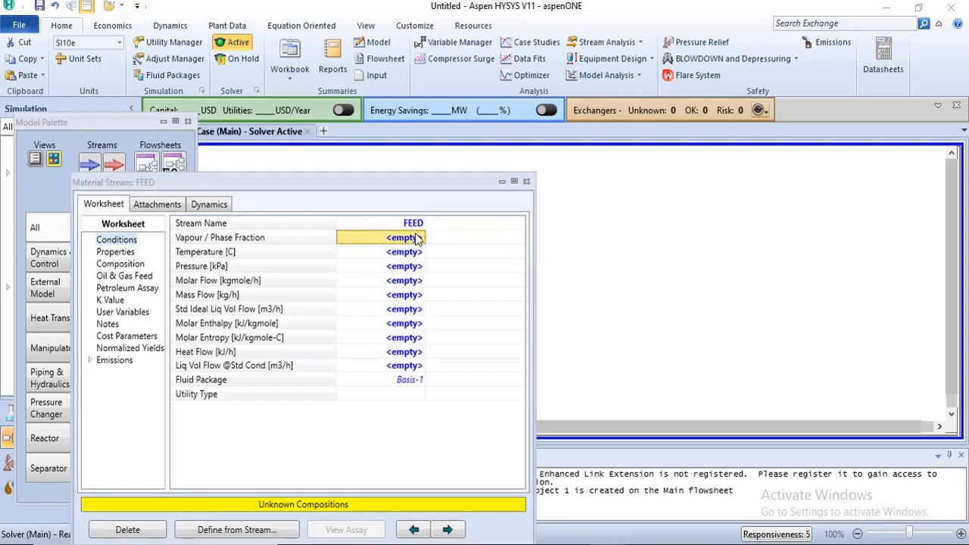
Set the FEED stream's vapour/phase fraction to 0.5
{"action": "left_click", "coordinate": [318, 499]}
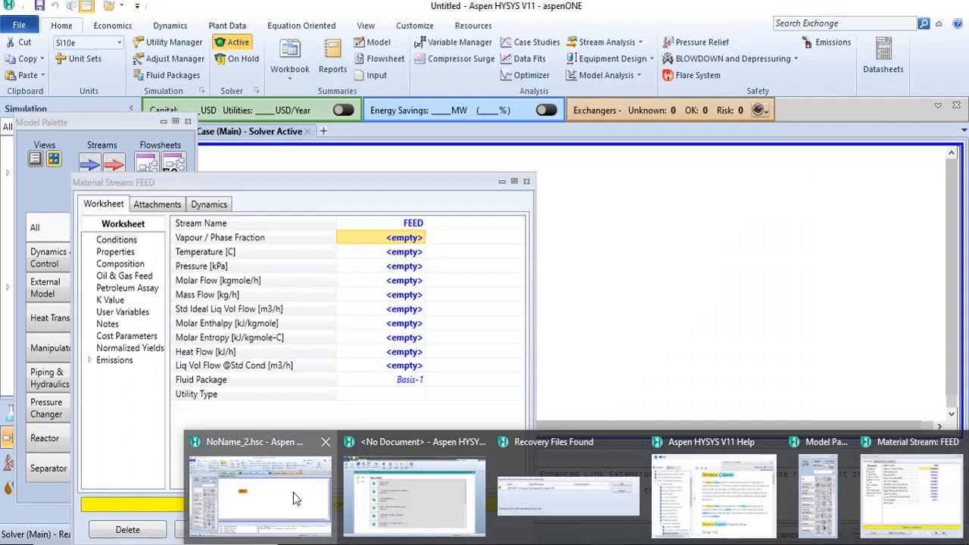
{"action": "left_click", "coordinate": [293, 492]}
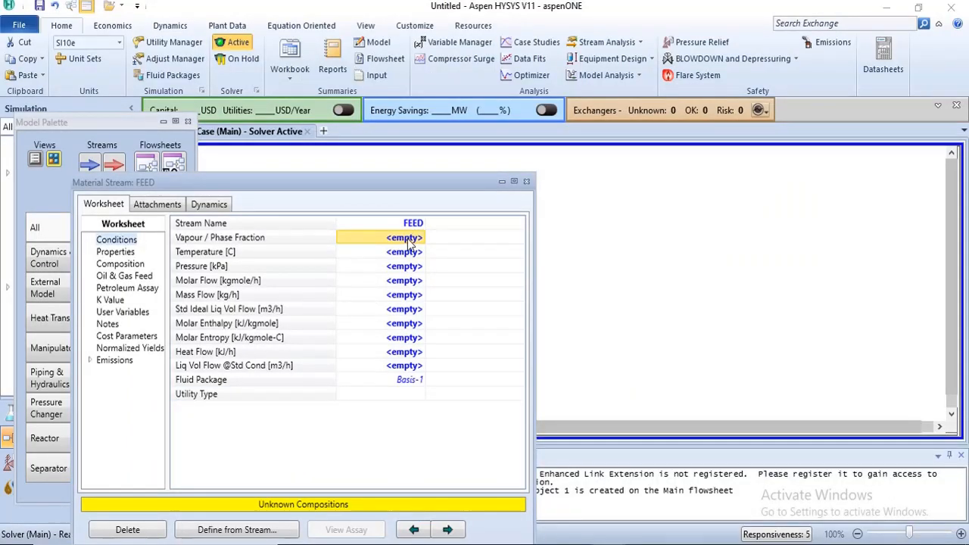
{"action": "type", "text": "."}
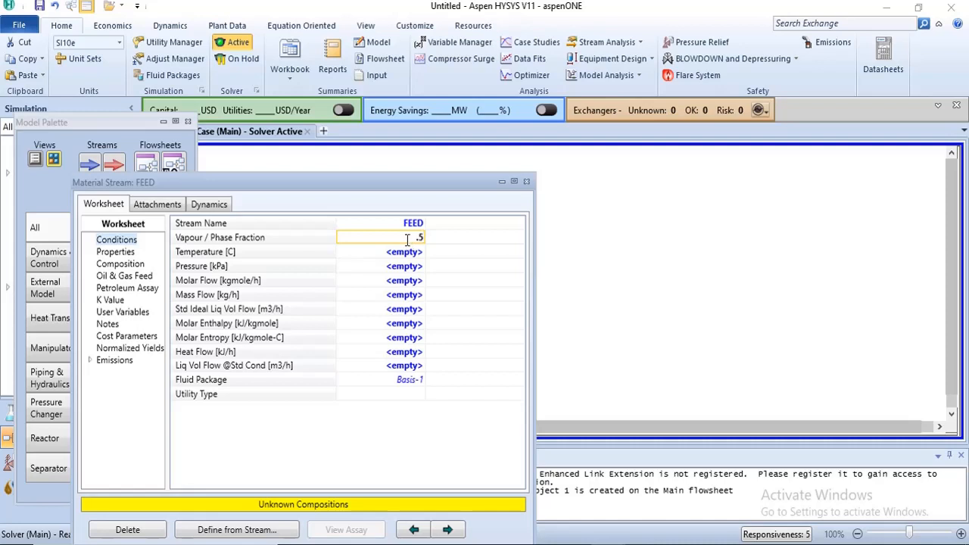
{"action": "type", "text": "5"}
{"action": "key", "text": "Return"}
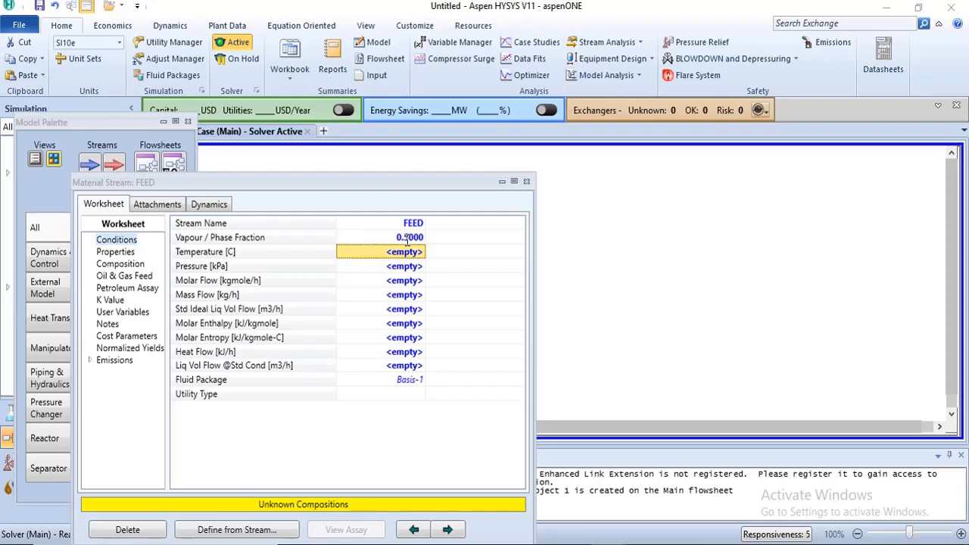
Set the FEED stream's pressure to 760 mmHg(0C) and its molar flow to 100 kgmole/h
{"action": "left_click", "coordinate": [419, 271]}
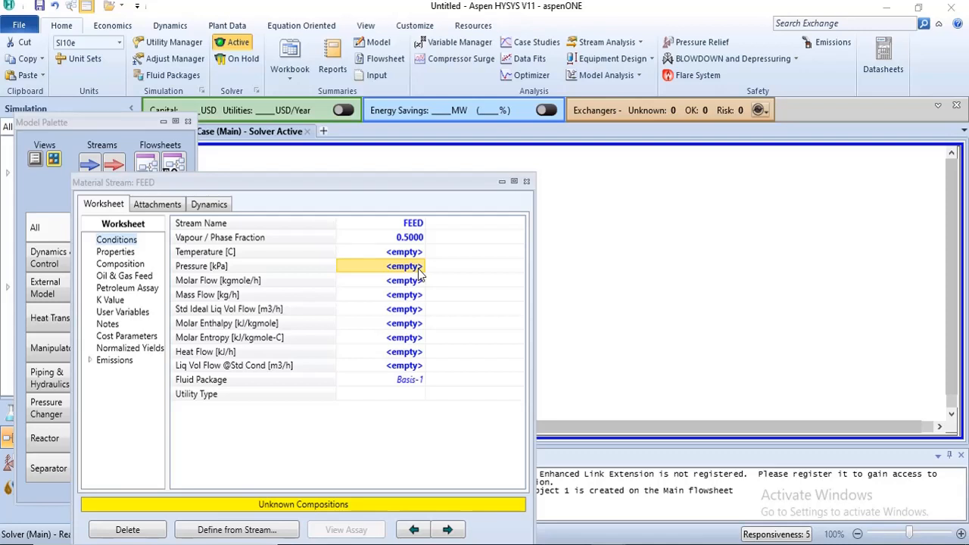
{"action": "type", "text": "75"}
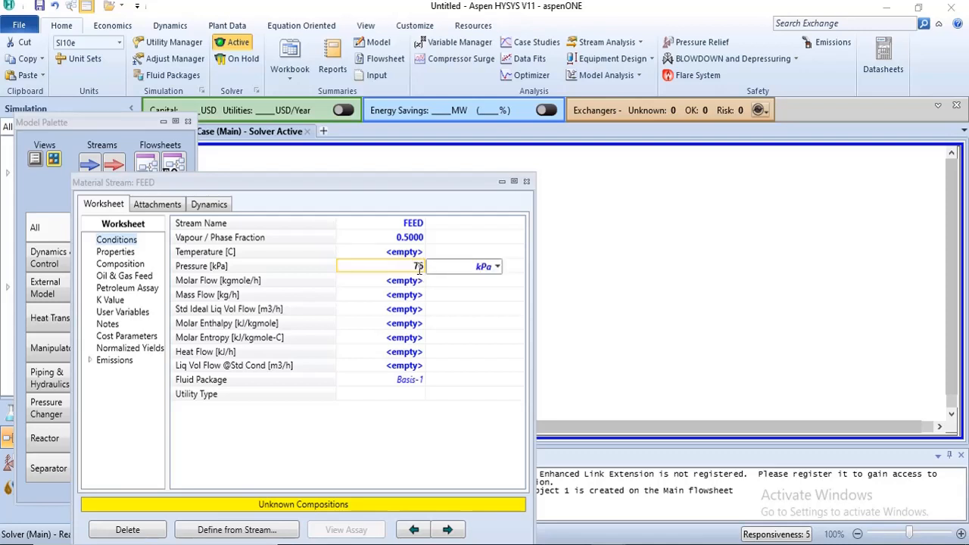
{"action": "type", "text": "0"}
{"action": "left_click", "coordinate": [497, 266]}
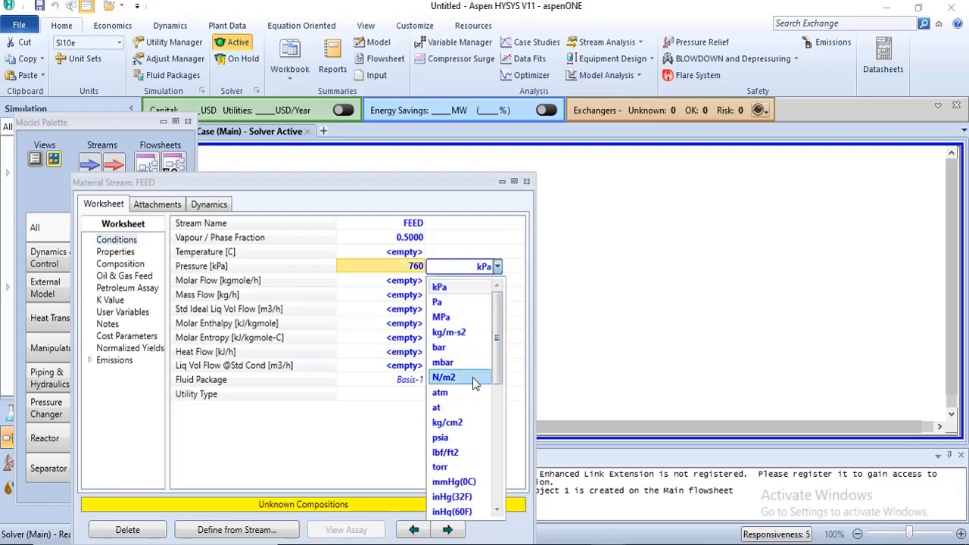
{"action": "left_click", "coordinate": [462, 481]}
{"action": "left_click", "coordinate": [419, 282]}
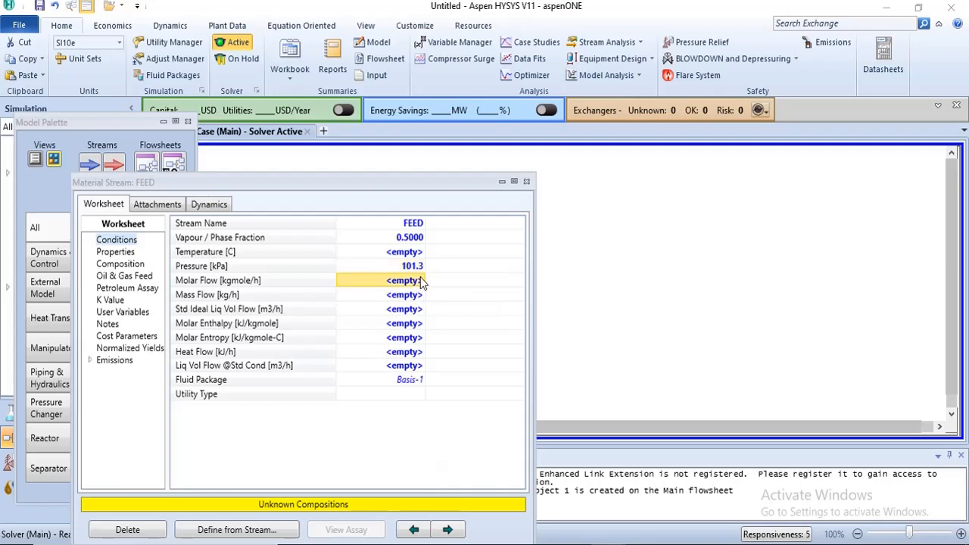
{"action": "type", "text": "100"}
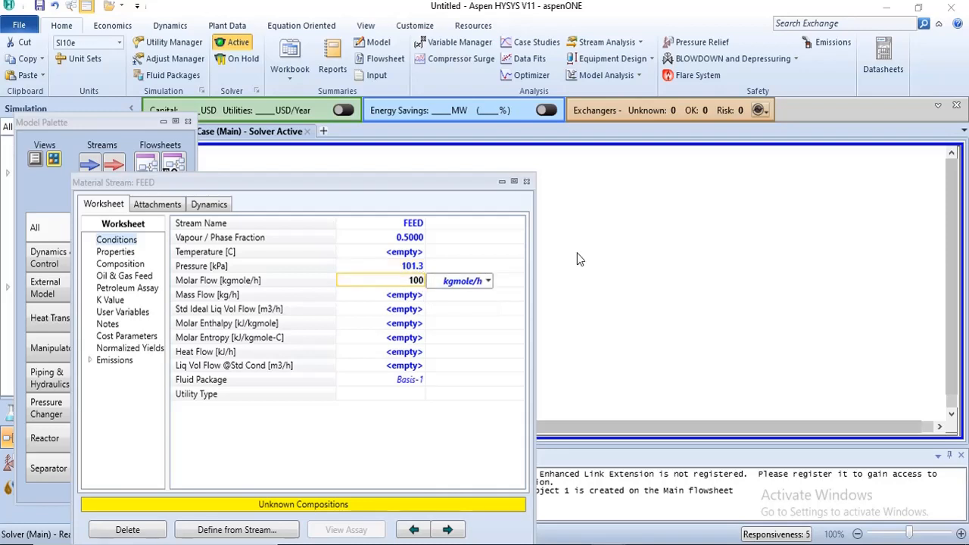
{"action": "key", "text": "Return"}
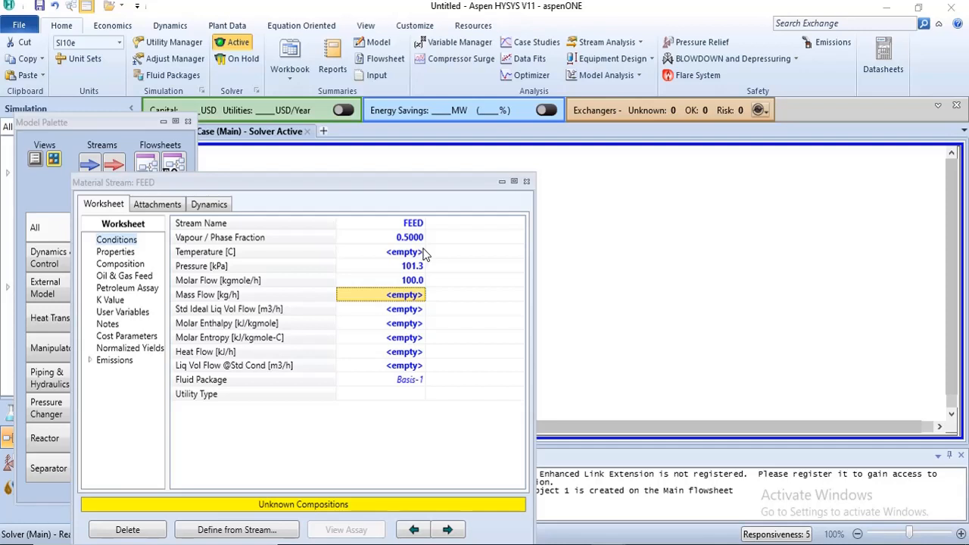
Define the FEED composition as mole fractions of 0.4 benzene and 0.6 toluene, and close the stream's window
{"action": "left_click", "coordinate": [119, 264]}
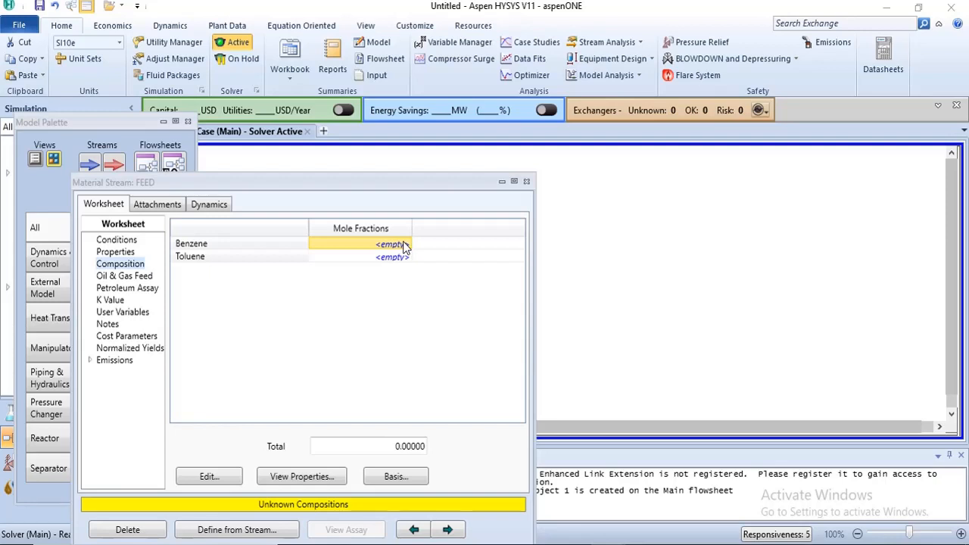
{"action": "left_click", "coordinate": [405, 244]}
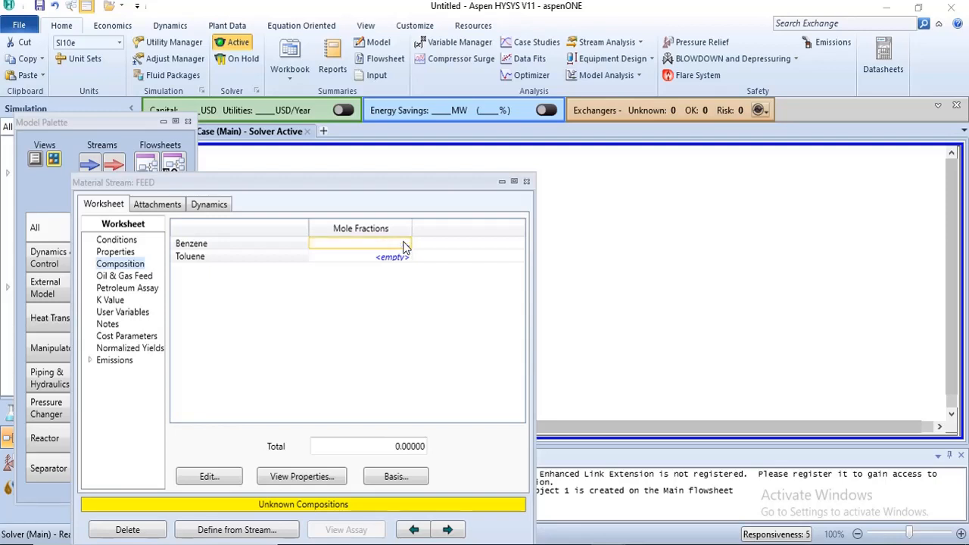
{"action": "type", "text": "0.4"}
{"action": "key", "text": "Return"}
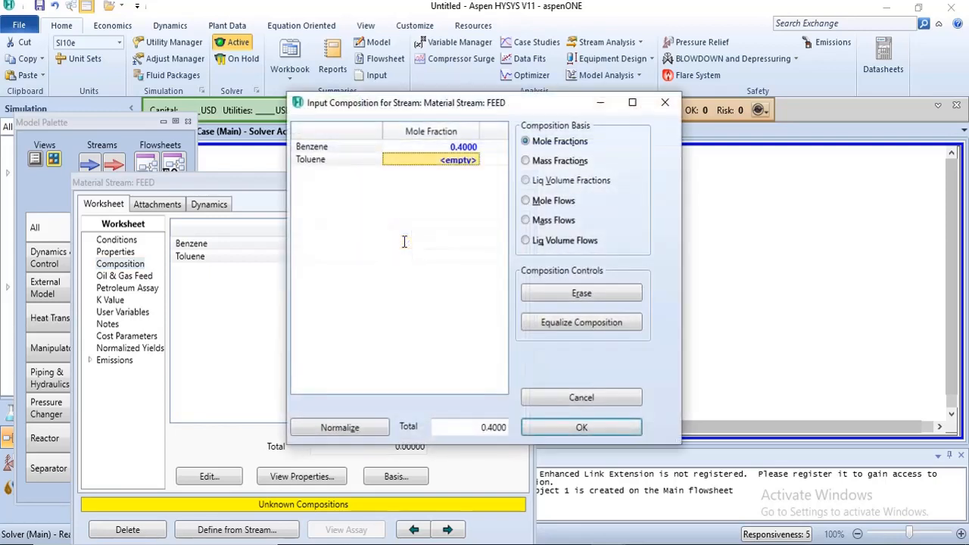
{"action": "left_click", "coordinate": [467, 161]}
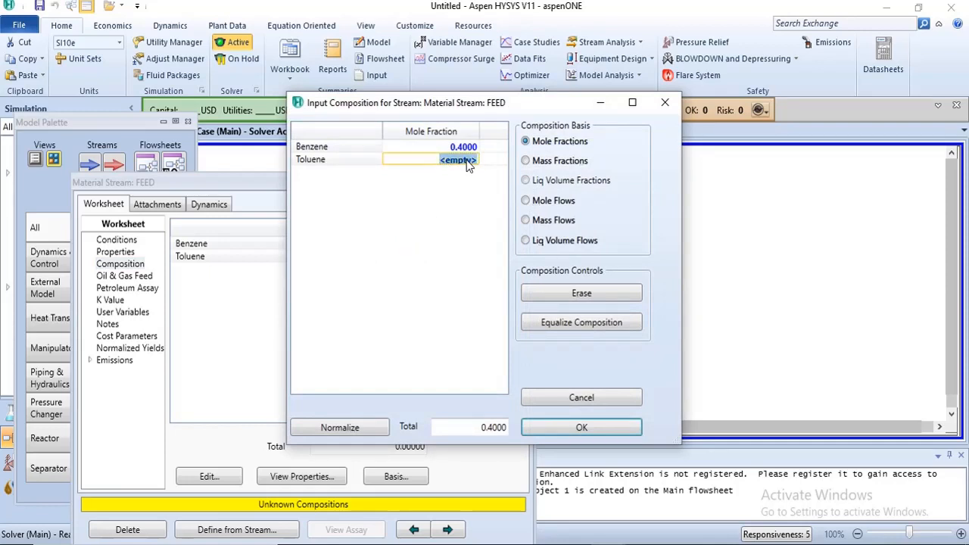
{"action": "type", "text": "0.6"}
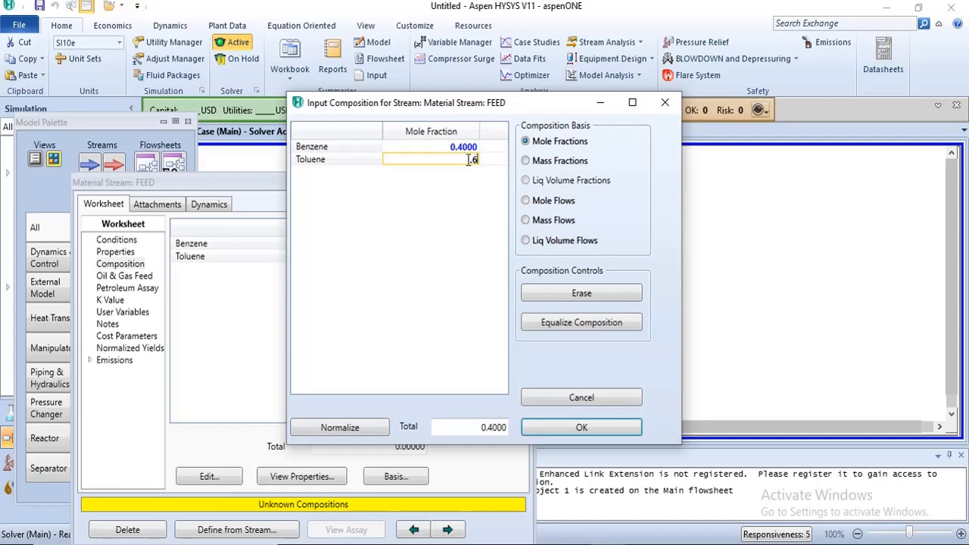
{"action": "key", "text": "Return"}
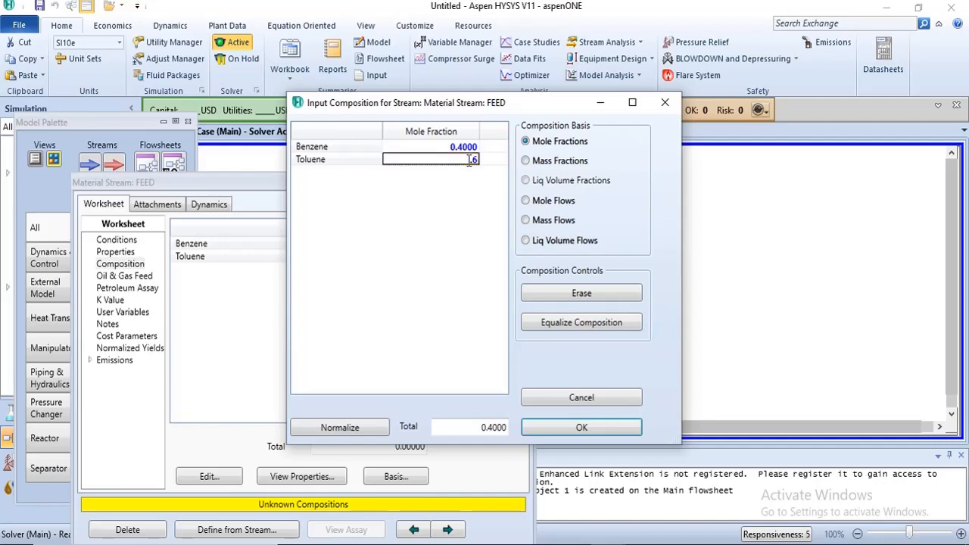
{"action": "left_click", "coordinate": [588, 428]}
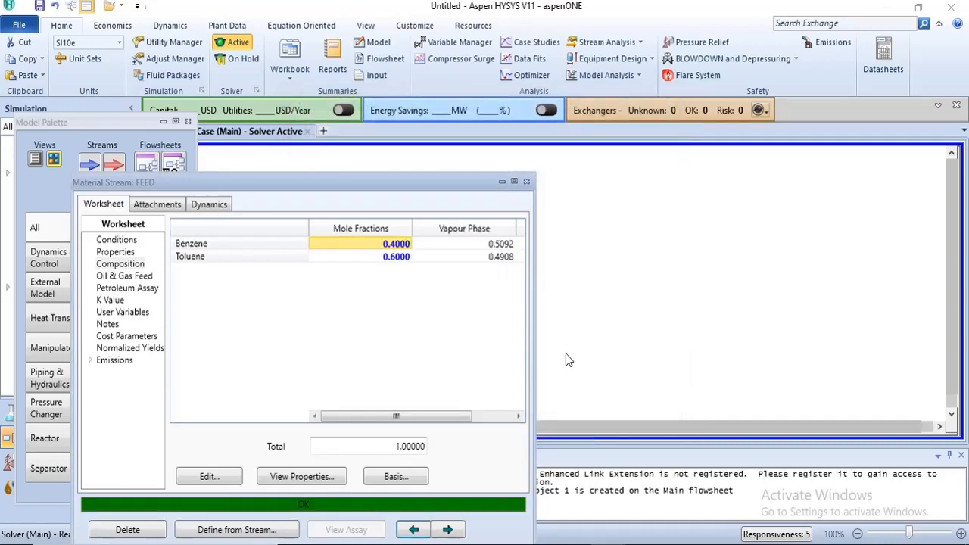
{"action": "left_click", "coordinate": [526, 182]}
{"action": "left_click", "coordinate": [509, 228]}
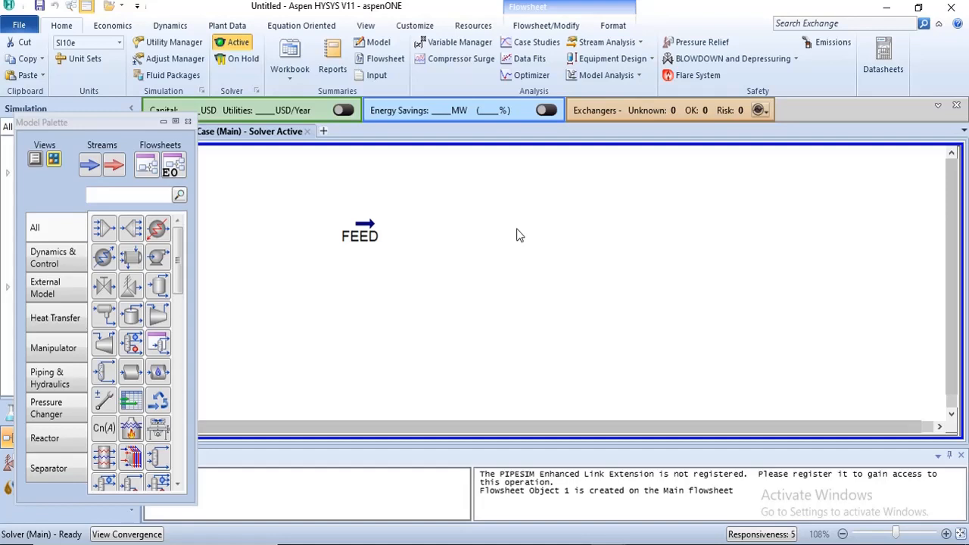
Place a shortcut column from the separator models beside the FEED stream and open its design connections
{"action": "left_click", "coordinate": [70, 471]}
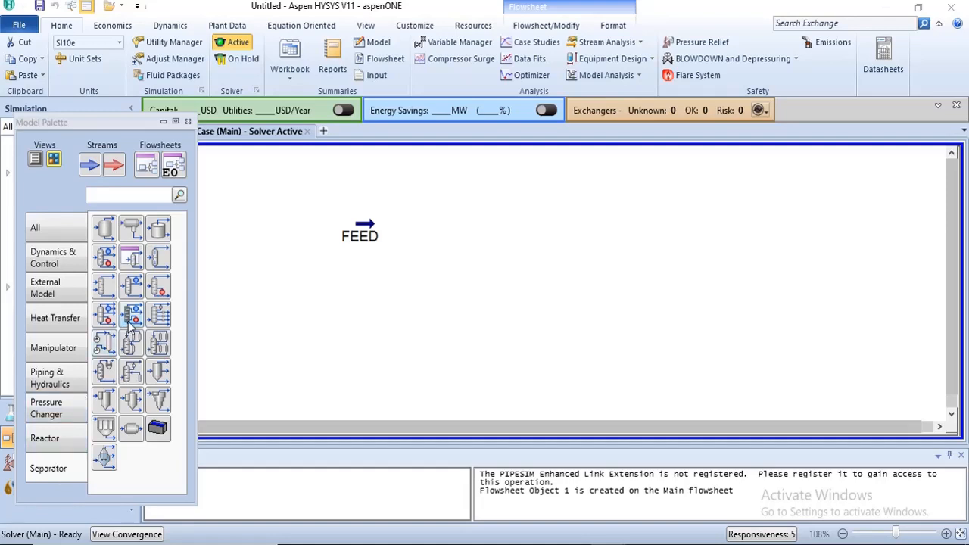
{"action": "left_click_drag", "start_coordinate": [130, 322], "coordinate": [390, 283]}
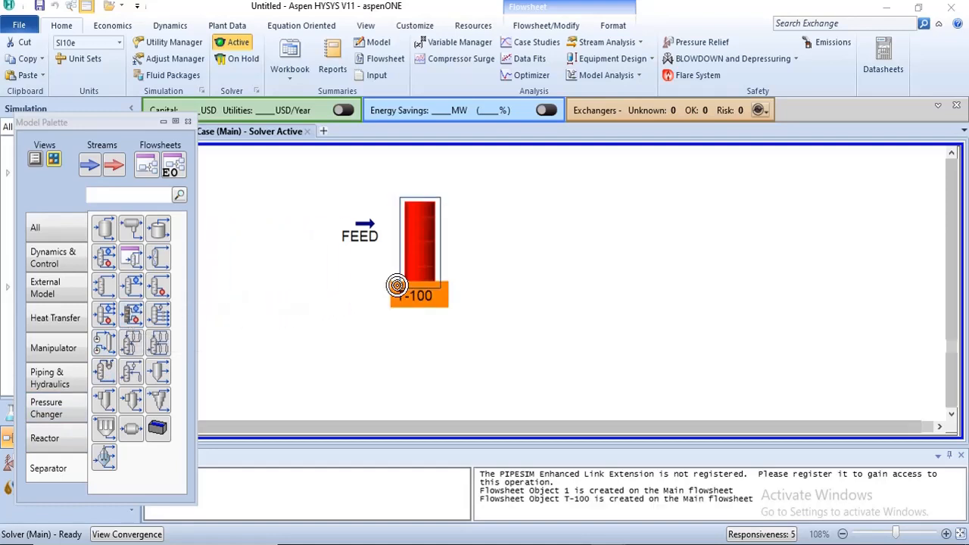
{"action": "double_click", "coordinate": [418, 247]}
{"action": "left_click_drag", "start_coordinate": [392, 217], "coordinate": [394, 77]}
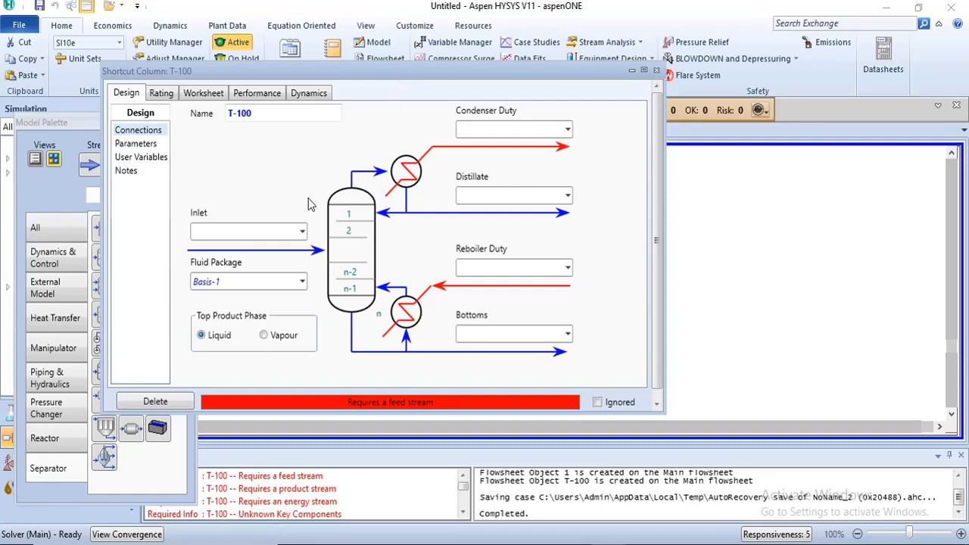
Connect FEED as the column's inlet and name the energy streams Q1 for condenser duty and Q2 for reboiler duty
{"action": "left_click", "coordinate": [301, 231]}
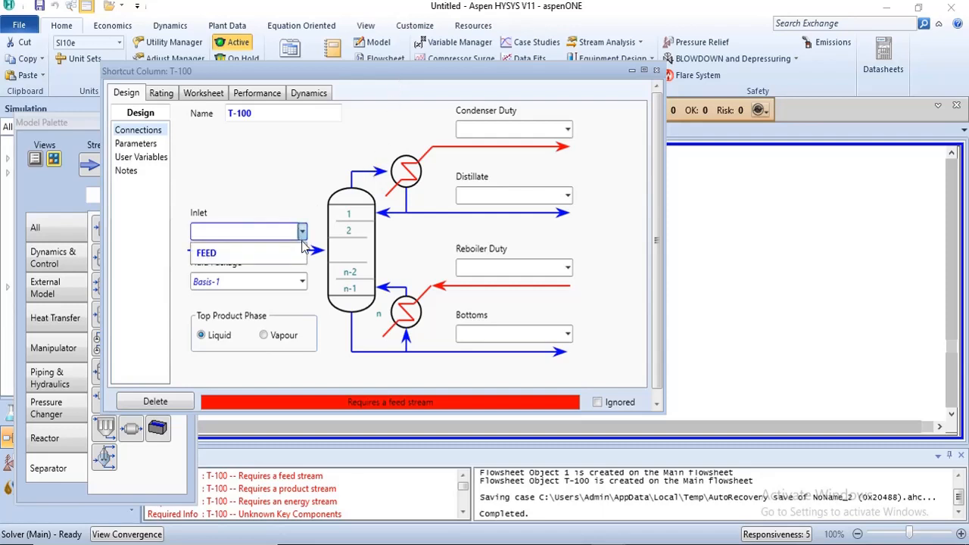
{"action": "left_click", "coordinate": [297, 252]}
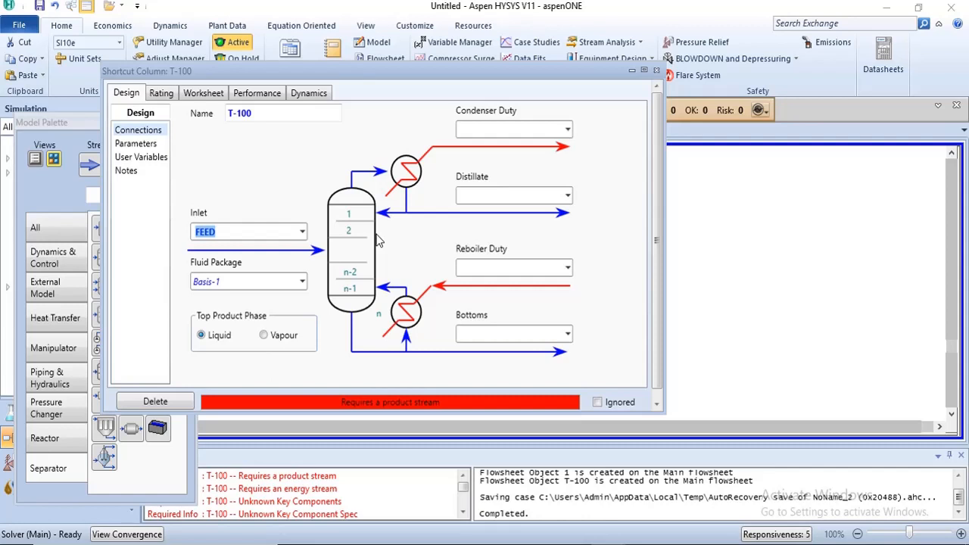
{"action": "left_click", "coordinate": [489, 130]}
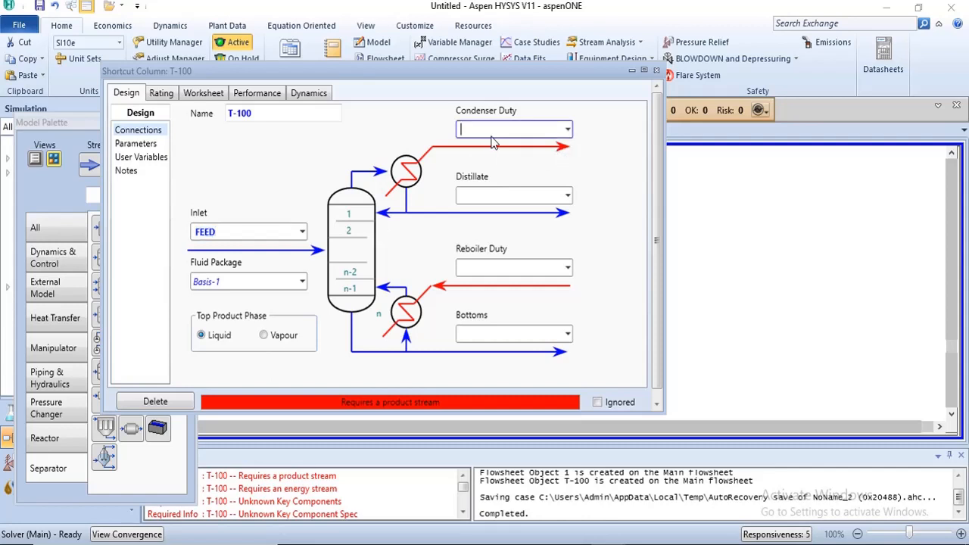
{"action": "type", "text": "Q1"}
{"action": "left_click", "coordinate": [490, 265]}
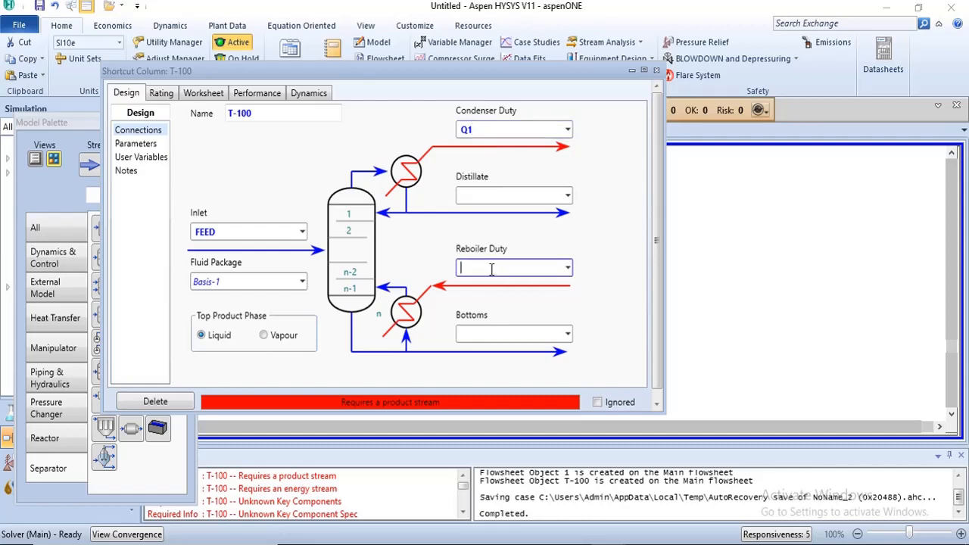
{"action": "type", "text": "Q2"}
{"action": "key", "text": "Return"}
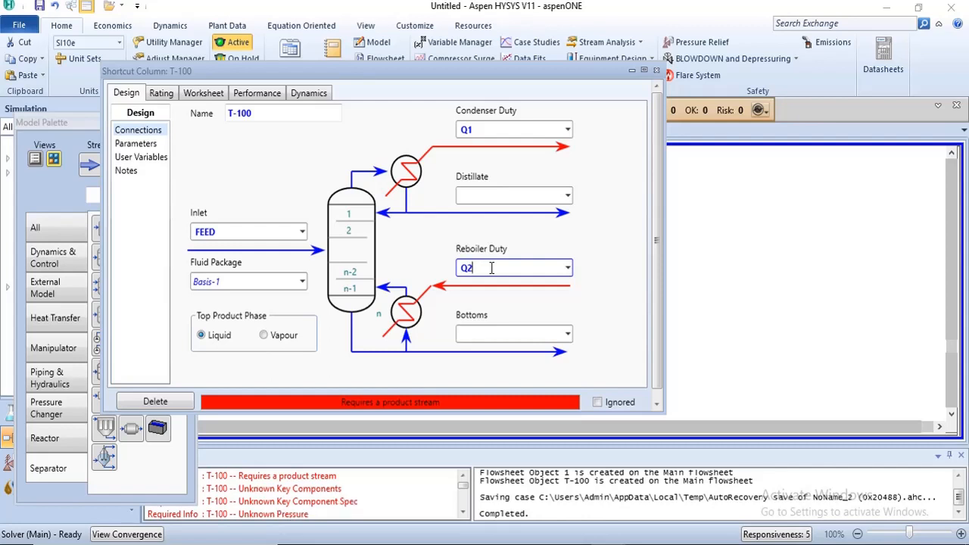
Name the column's distillate stream BENZENE and its bottoms stream TOLUENE, and close the column's window
{"action": "left_click", "coordinate": [532, 195]}
{"action": "type", "text": "BE"}
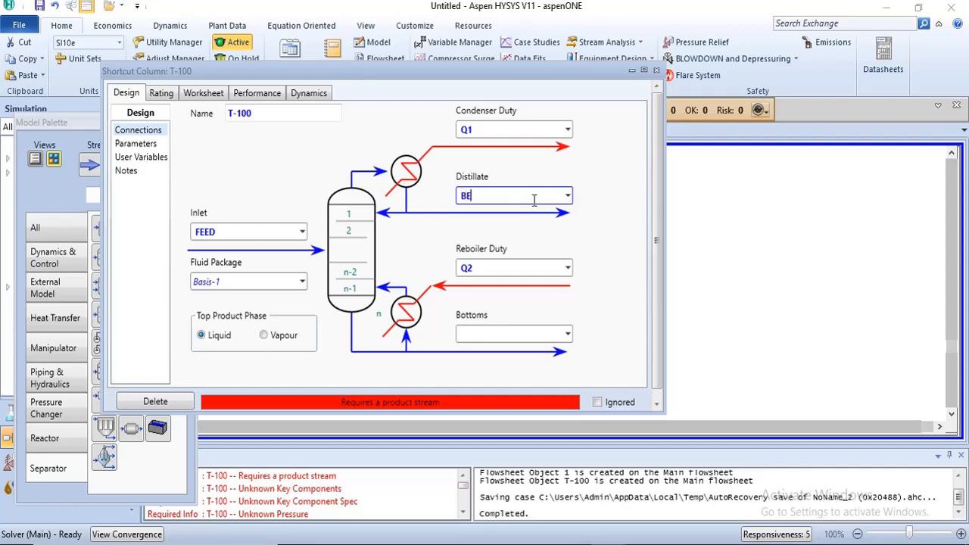
{"action": "type", "text": "NZENE"}
{"action": "left_click", "coordinate": [494, 332]}
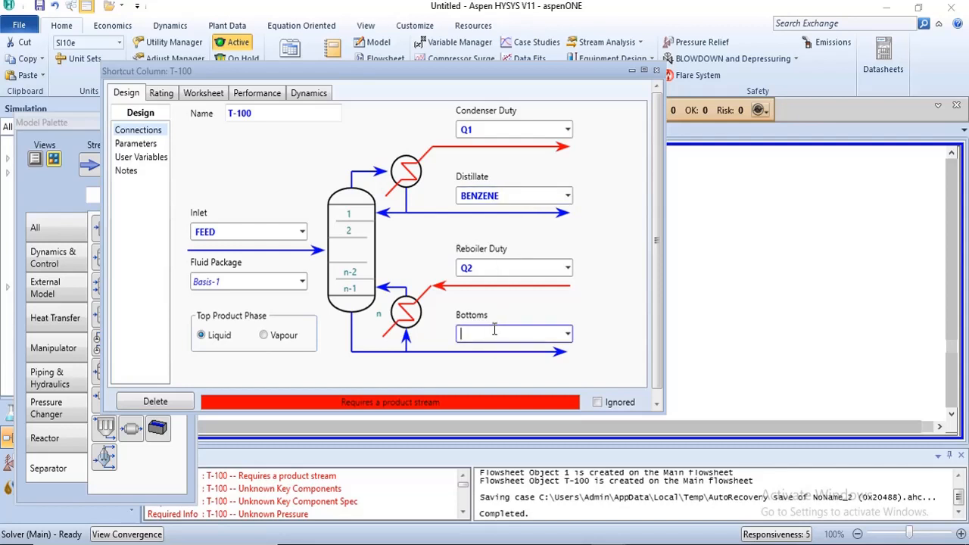
{"action": "type", "text": "TOLUENE"}
{"action": "key", "text": "Return"}
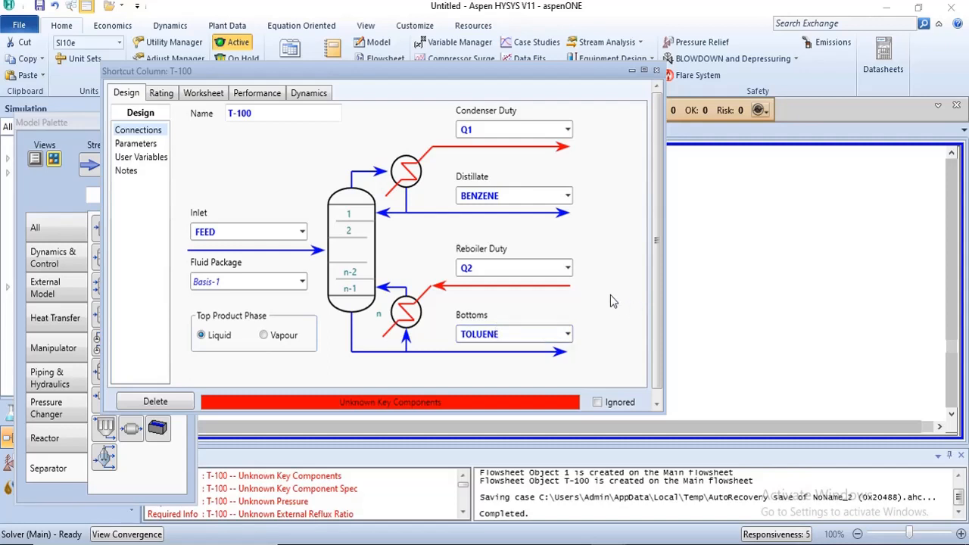
{"action": "left_click", "coordinate": [656, 70]}
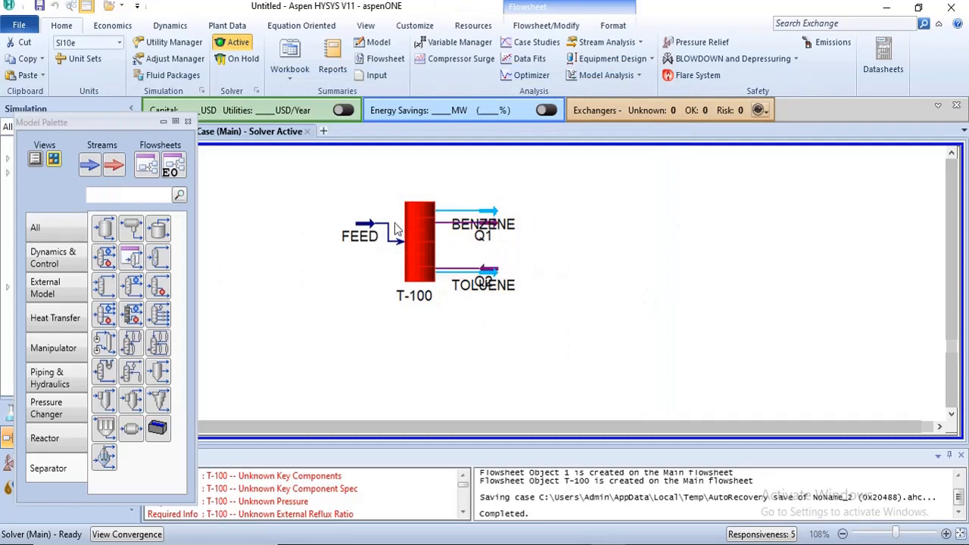
Align the FEED stream with the column's inlet and move the BENZENE and TOLUENE streams clear of the energy streams
{"action": "mouse_move", "coordinate": [371, 226]}
{"action": "left_click_drag", "start_coordinate": [371, 226], "coordinate": [354, 243]}
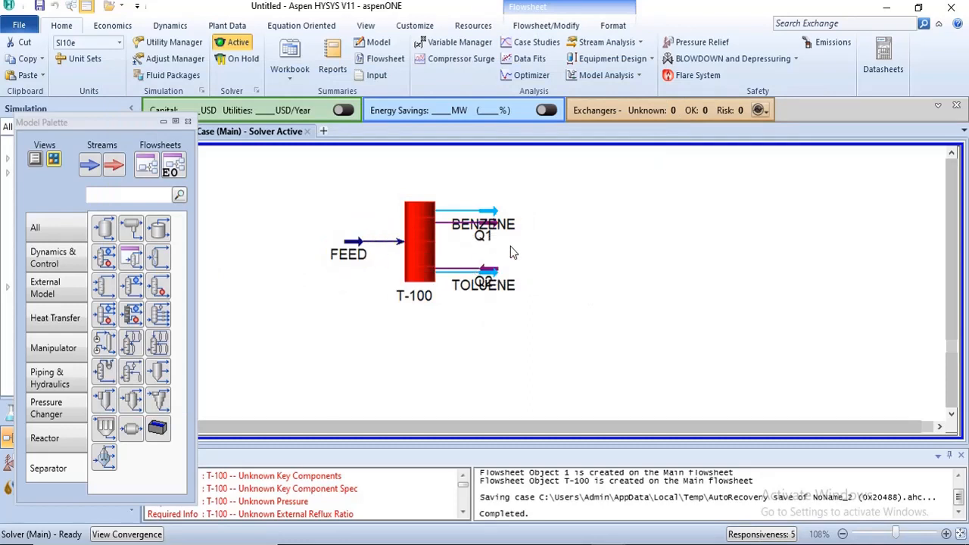
{"action": "left_click_drag", "start_coordinate": [487, 219], "coordinate": [557, 223]}
{"action": "left_click_drag", "start_coordinate": [488, 276], "coordinate": [555, 277]}
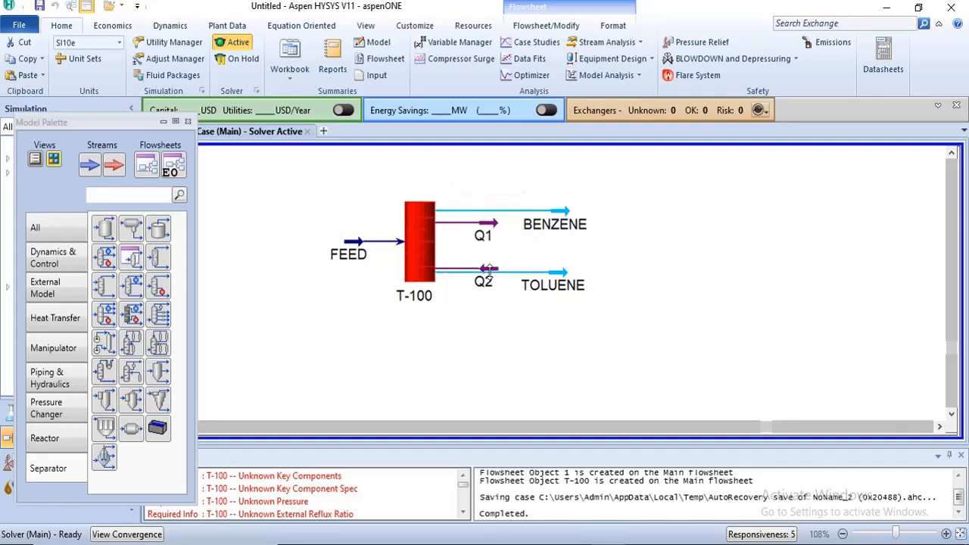
Reopen the shortcut column T-100 and show its design parameters
{"action": "double_click", "coordinate": [421, 251]}
{"action": "left_click_drag", "start_coordinate": [392, 123], "coordinate": [557, 88]}
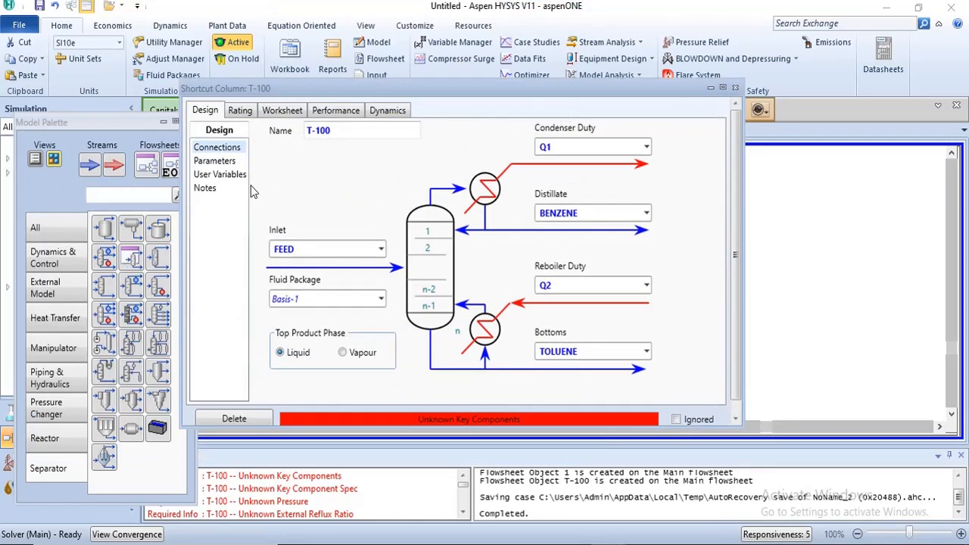
{"action": "left_click", "coordinate": [220, 162]}
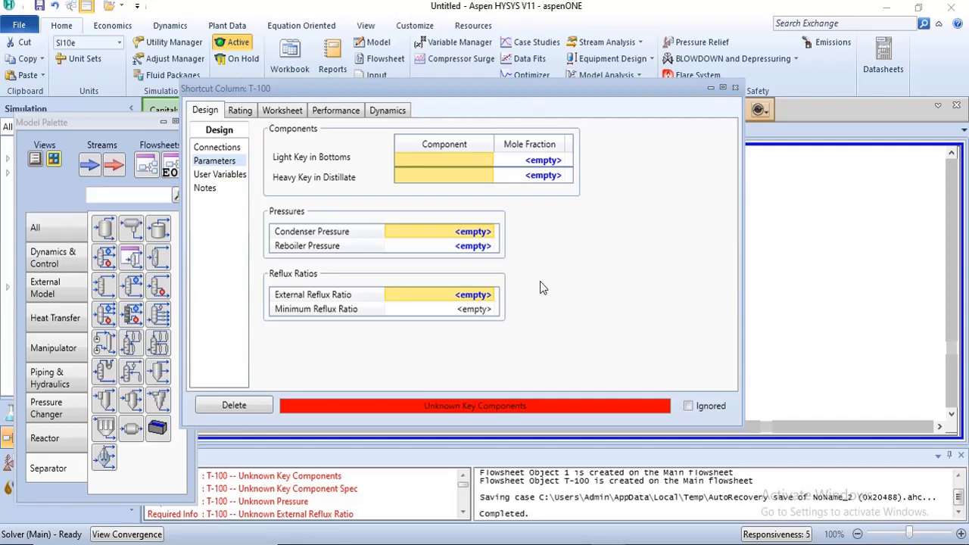
Switch to LECTURE 16.pdf in the browser to review the process specifications for the column, and return to HYSYS
{"action": "mouse_move", "coordinate": [400, 544]}
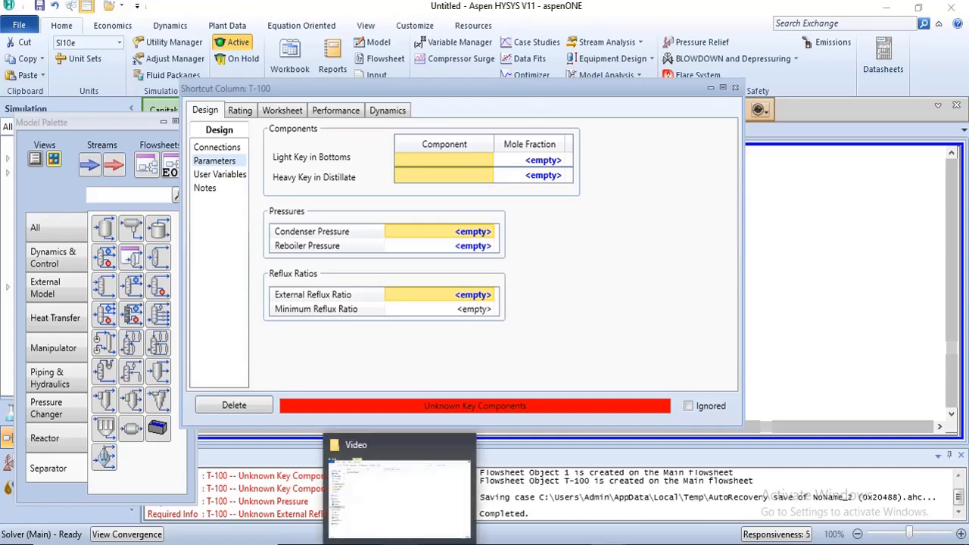
{"action": "left_click", "coordinate": [314, 498]}
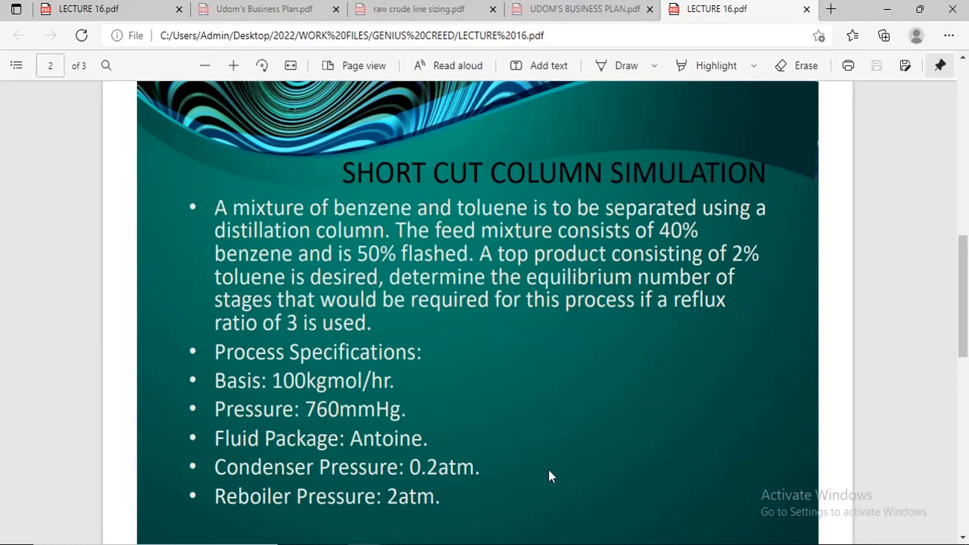
{"action": "mouse_move", "coordinate": [594, 541]}
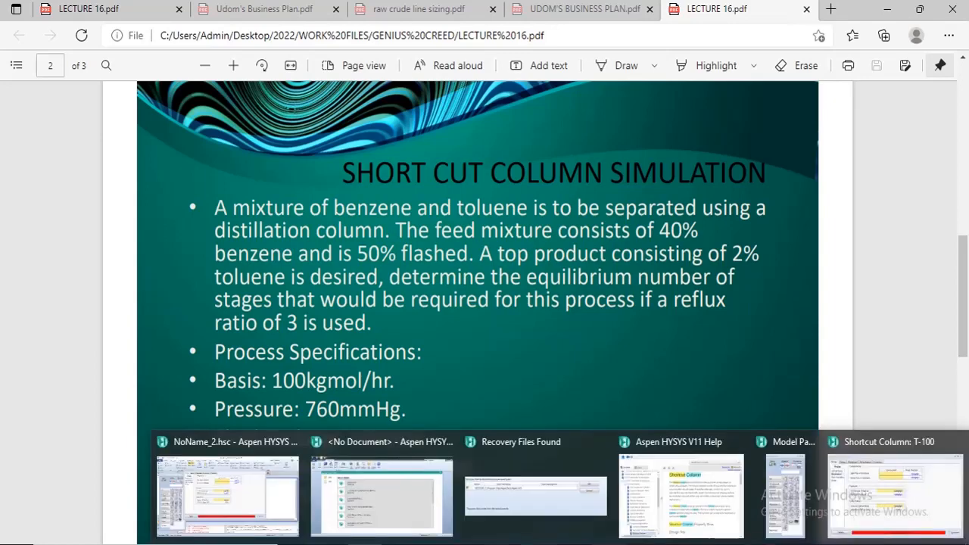
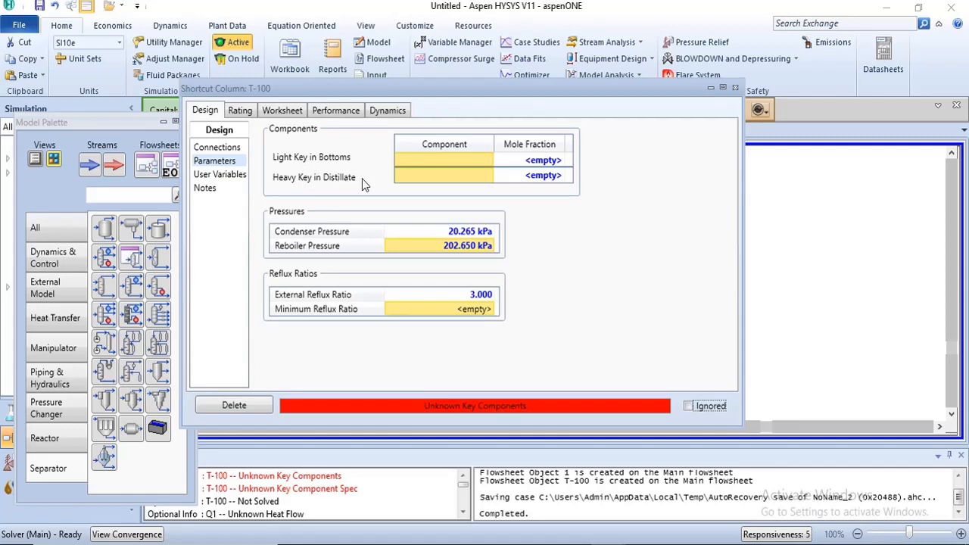
Set the heavy key in the distillate to Toluene with a mole fraction of 0.02
{"action": "left_click", "coordinate": [398, 180]}
{"action": "left_click", "coordinate": [488, 177]}
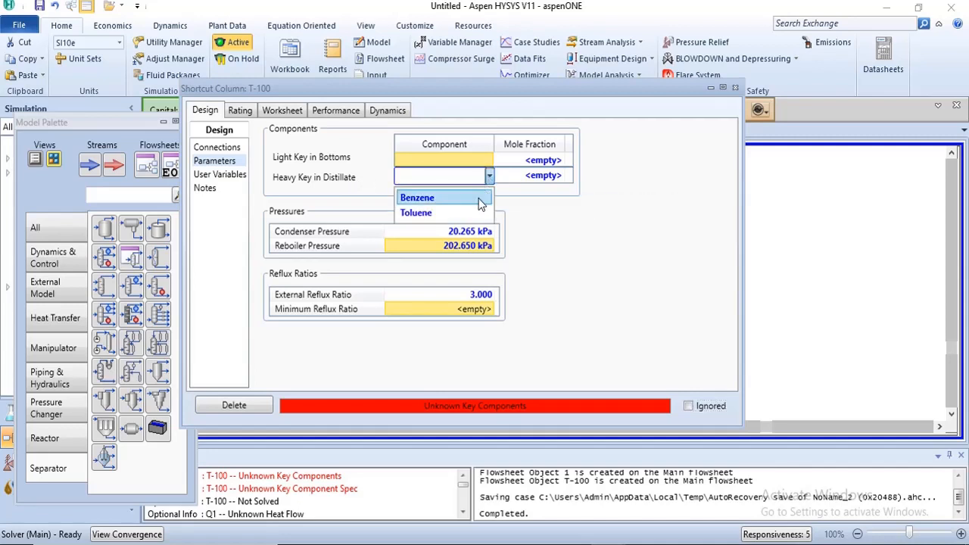
{"action": "left_click", "coordinate": [477, 213]}
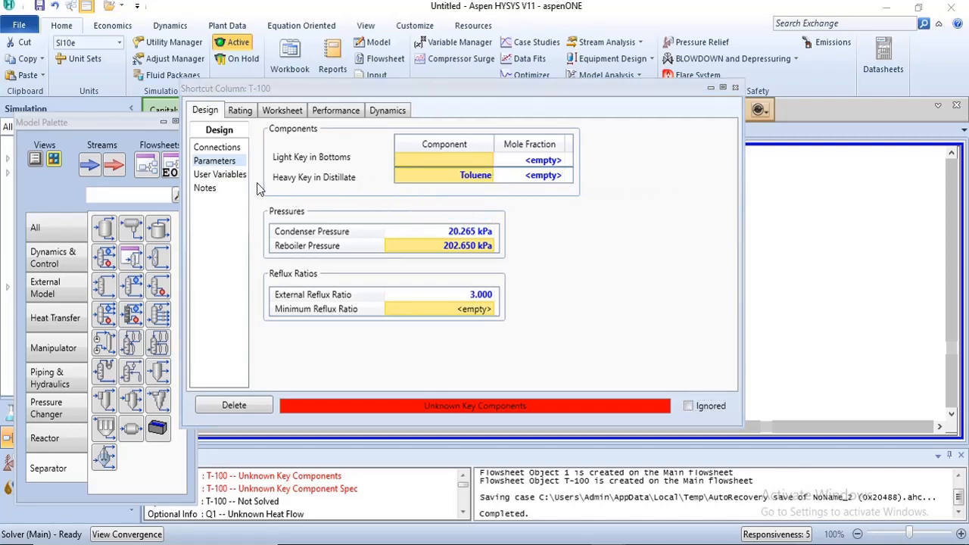
{"action": "left_click", "coordinate": [548, 177]}
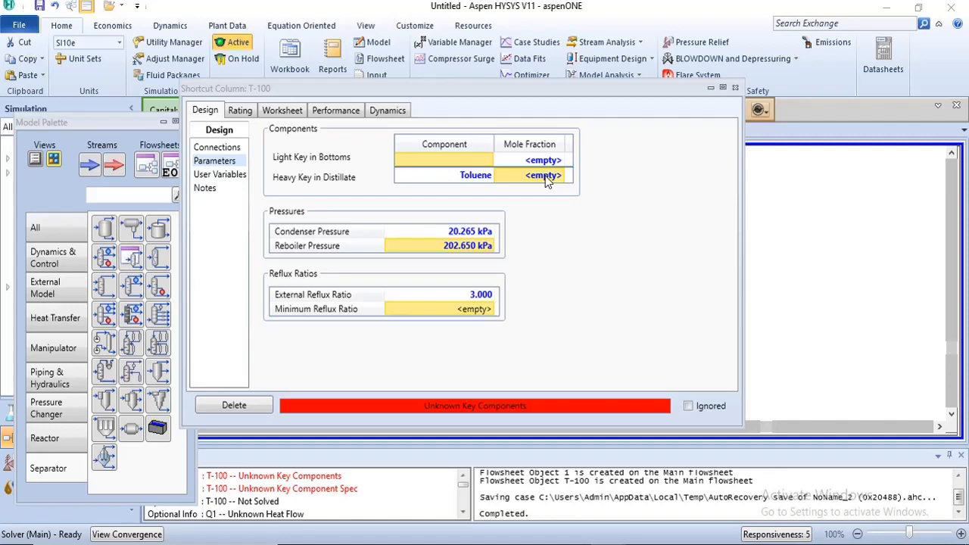
{"action": "left_click", "coordinate": [547, 176]}
{"action": "type", "text": ".02"}
{"action": "key", "text": "Return"}
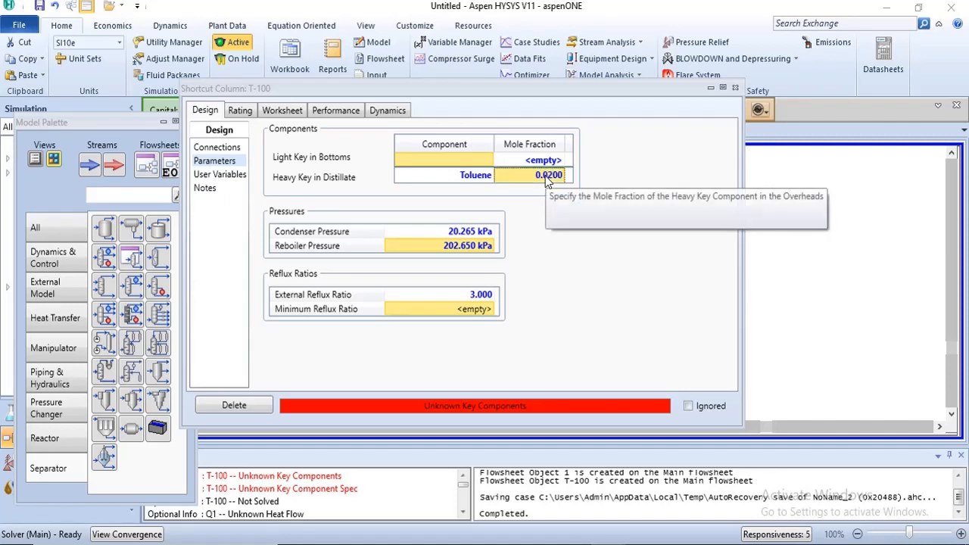
Set the light key in the bottoms to Benzene with a mole fraction of 0.02, and close the column's window
{"action": "left_click", "coordinate": [488, 160]}
{"action": "left_click", "coordinate": [487, 179]}
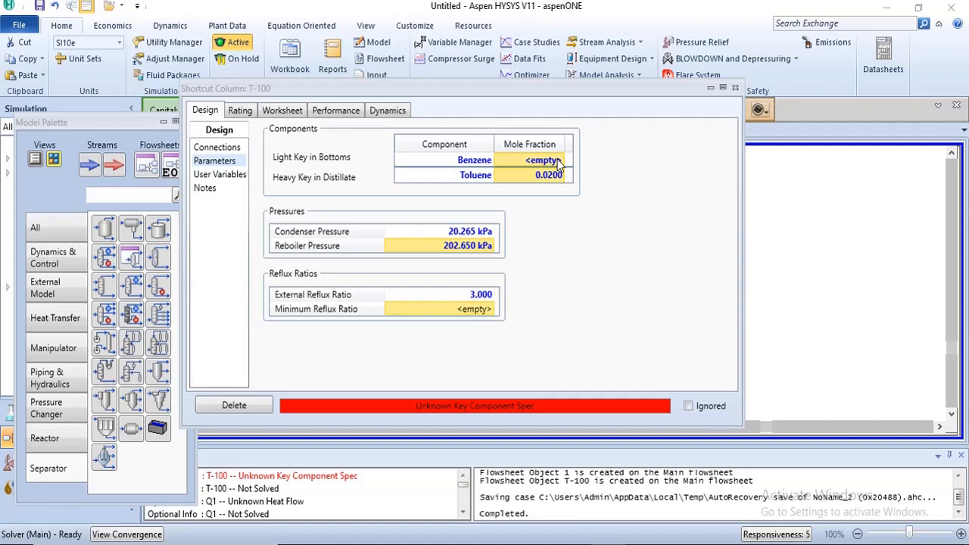
{"action": "left_click", "coordinate": [557, 160]}
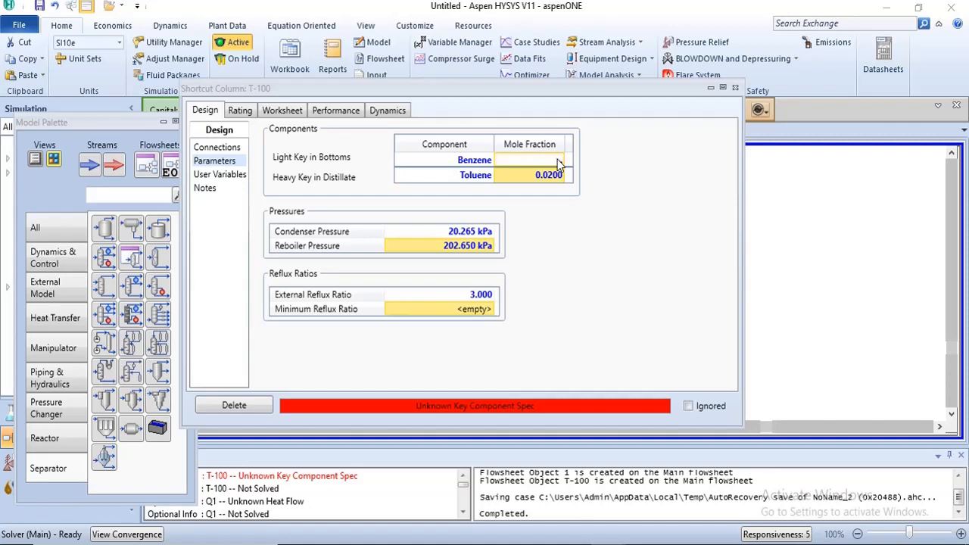
{"action": "type", "text": ".02"}
{"action": "key", "text": "Return"}
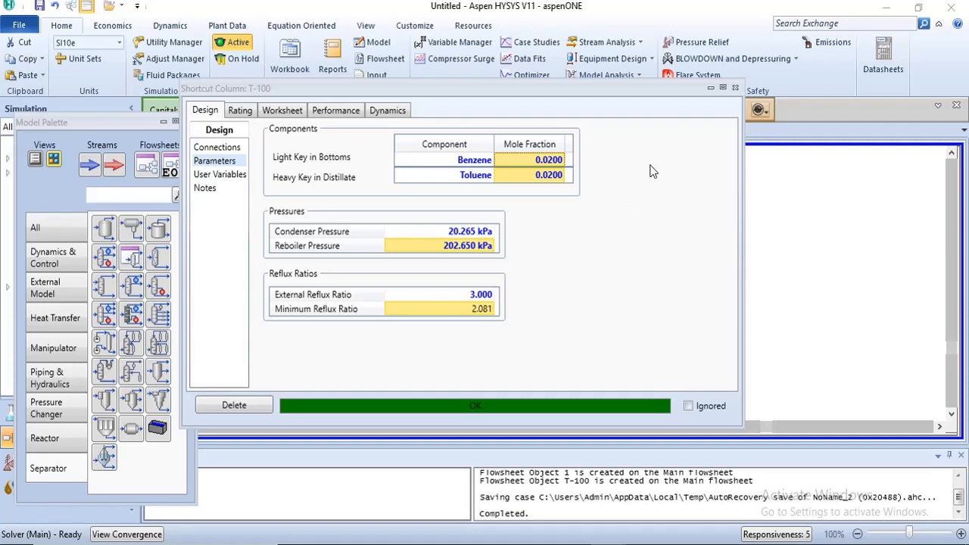
{"action": "left_click", "coordinate": [734, 88]}
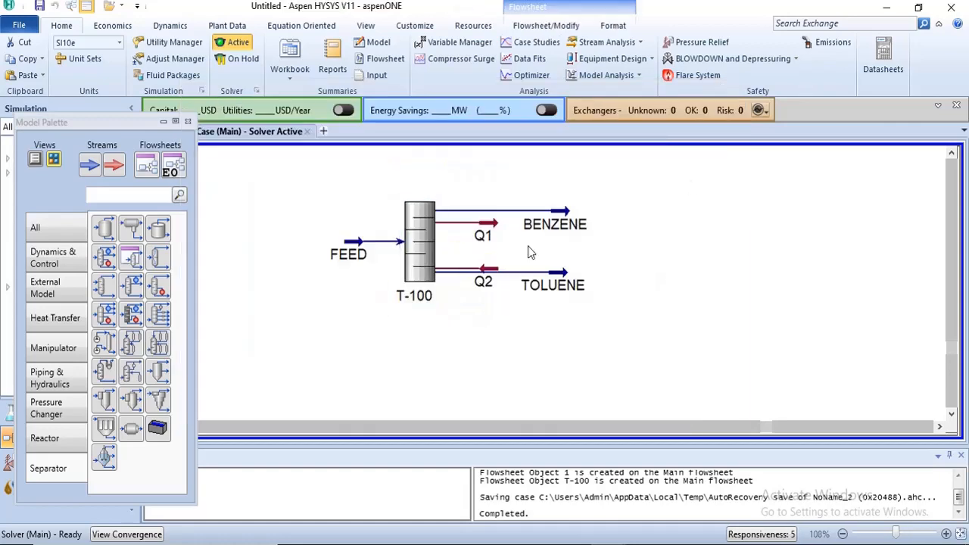
Reopen column T-100, review its design parameters and its performance results for trays, temperatures and flows, and close its window
{"action": "double_click", "coordinate": [414, 236]}
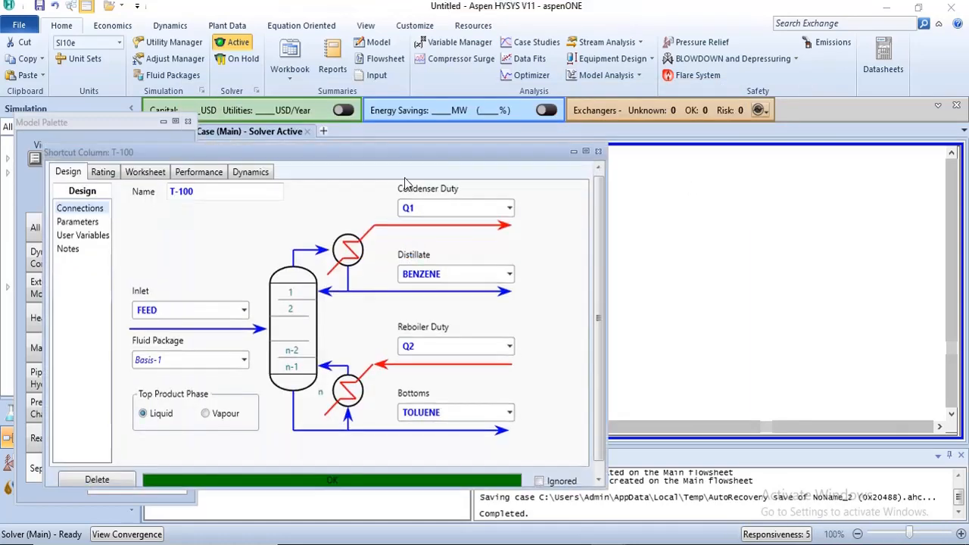
{"action": "left_click_drag", "start_coordinate": [401, 155], "coordinate": [445, 70]}
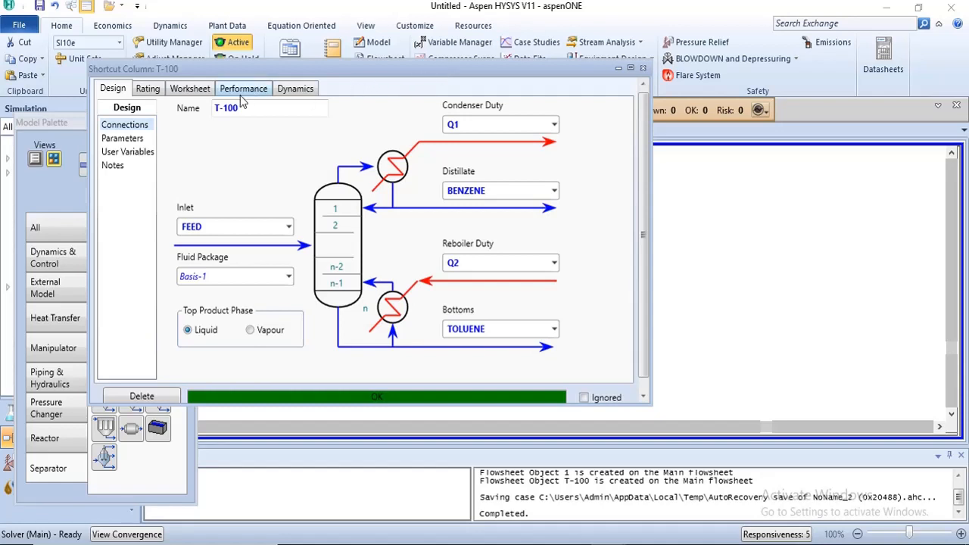
{"action": "left_click", "coordinate": [121, 138]}
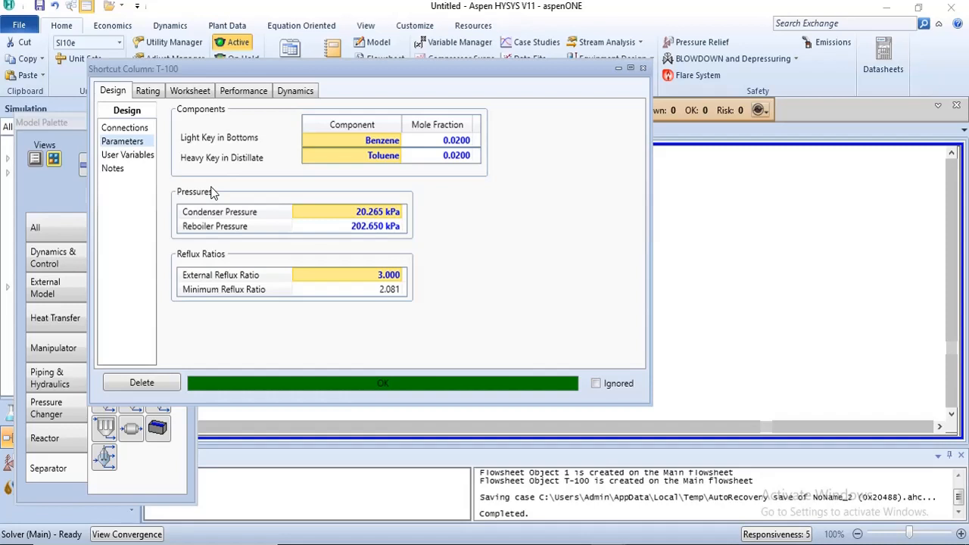
{"action": "left_click", "coordinate": [244, 94]}
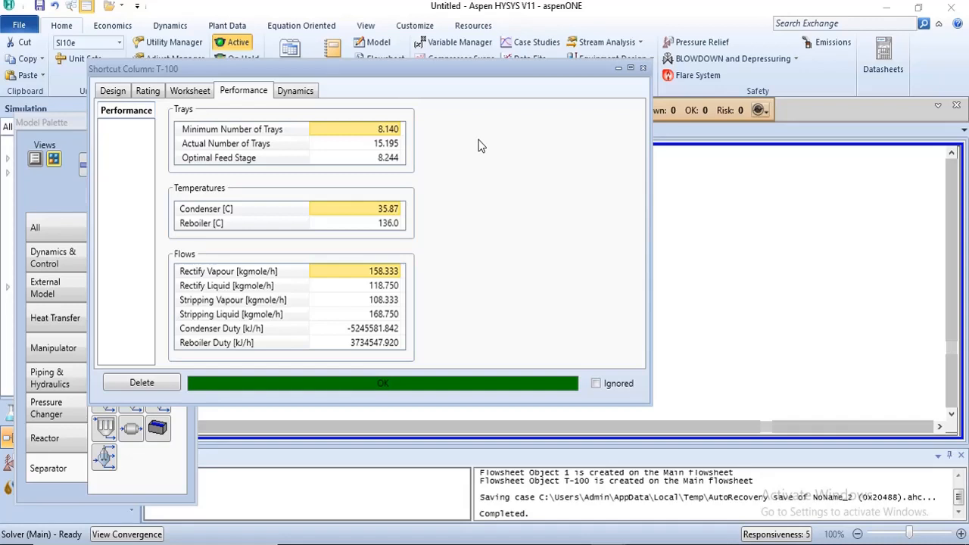
{"action": "left_click", "coordinate": [642, 69]}
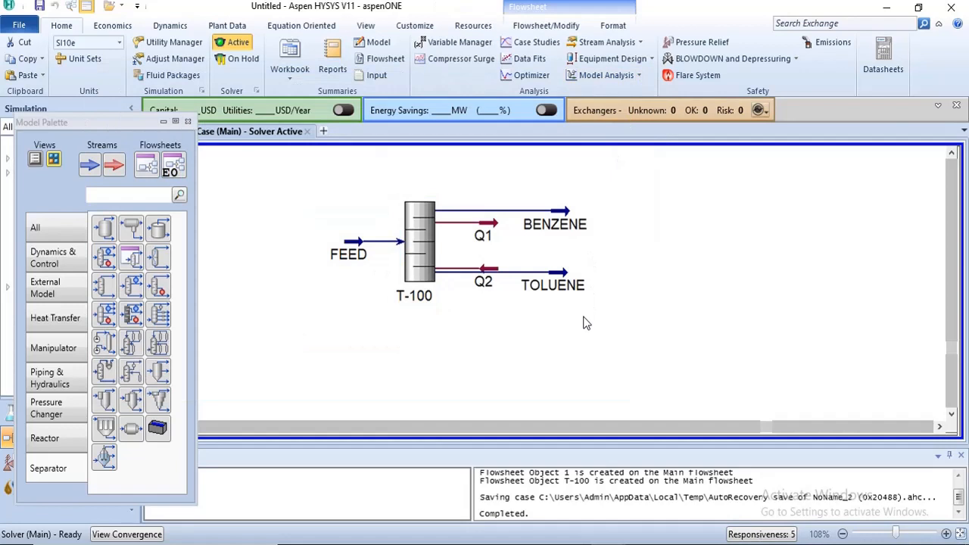